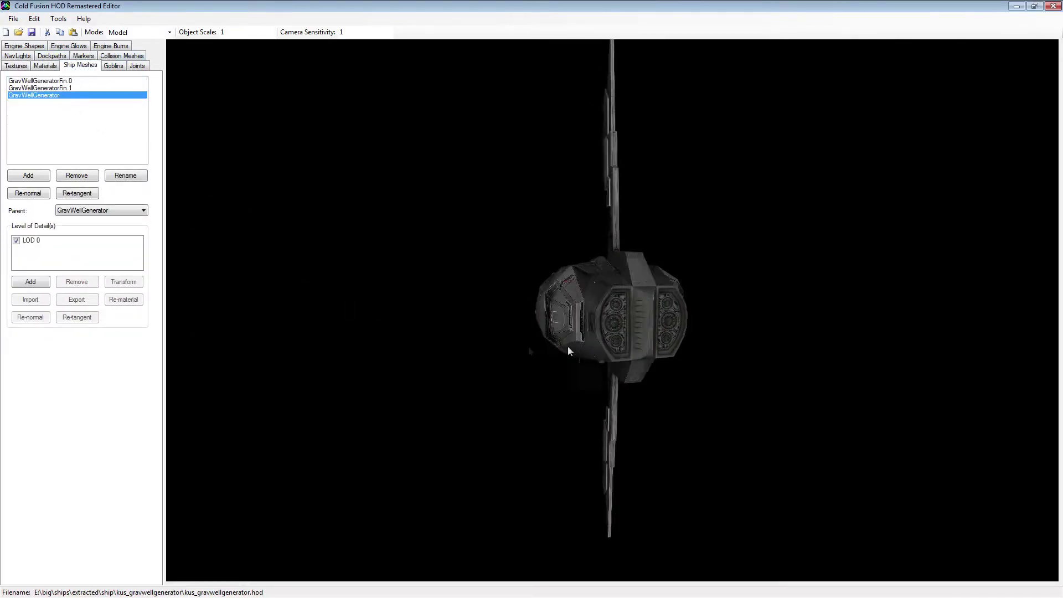
Examine the ship meshes and goblins, briefly hiding GravWellGenerator's LOD 0 to see which part of the ship it covers
{"action": "left_click", "coordinate": [17, 242]}
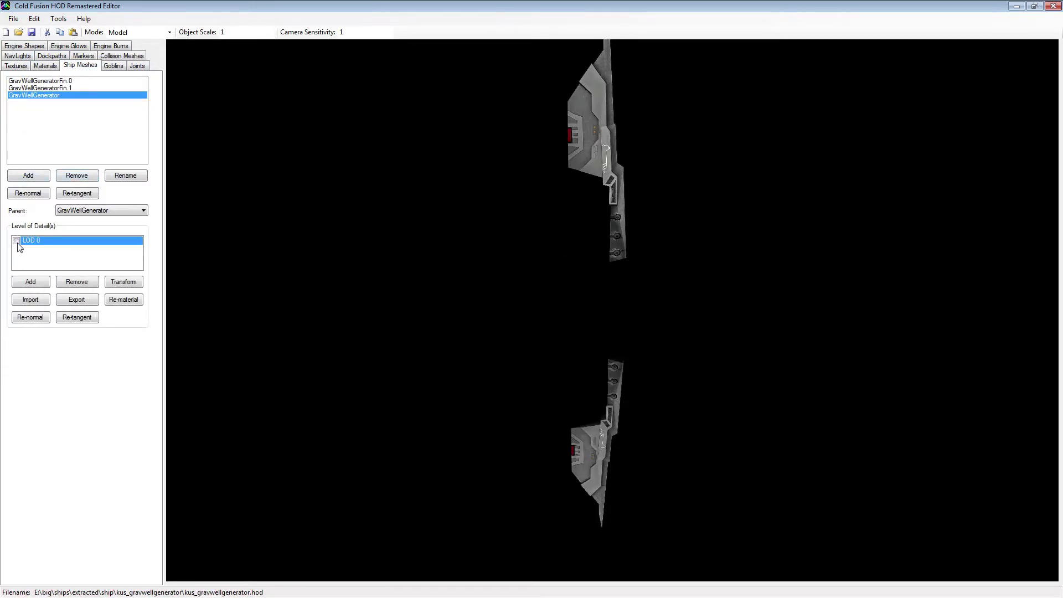
{"action": "left_click", "coordinate": [16, 241]}
{"action": "left_click_drag", "start_coordinate": [653, 370], "coordinate": [794, 320]}
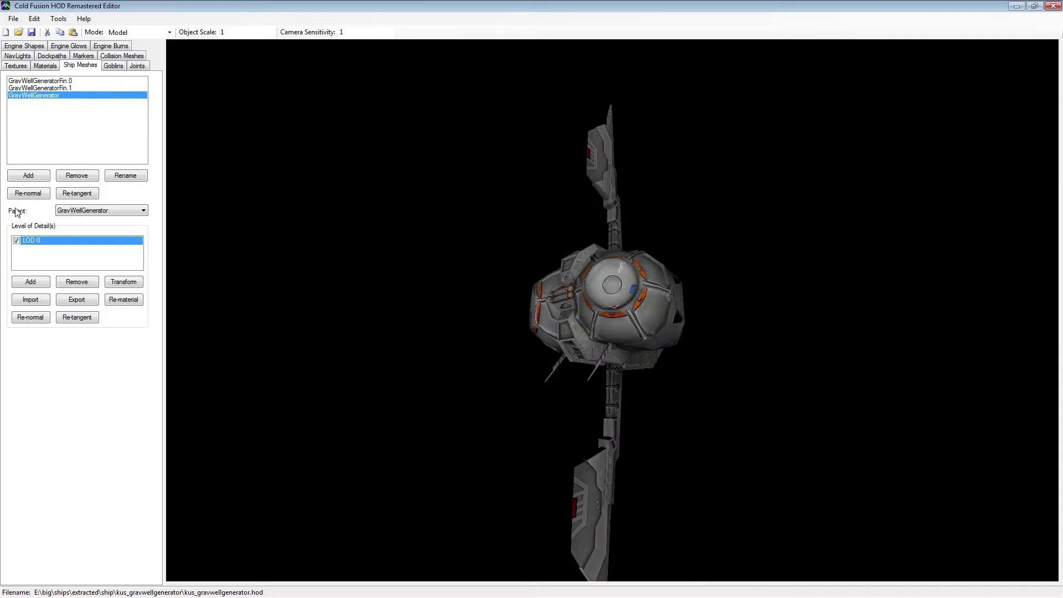
{"action": "left_click", "coordinate": [75, 88]}
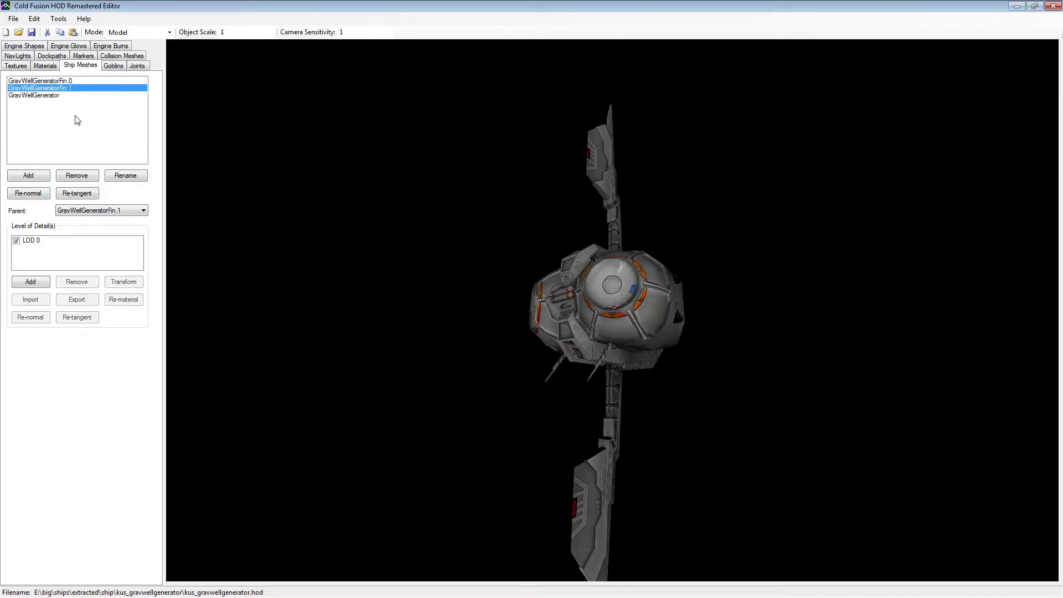
{"action": "left_click", "coordinate": [22, 241]}
{"action": "left_click", "coordinate": [108, 68]}
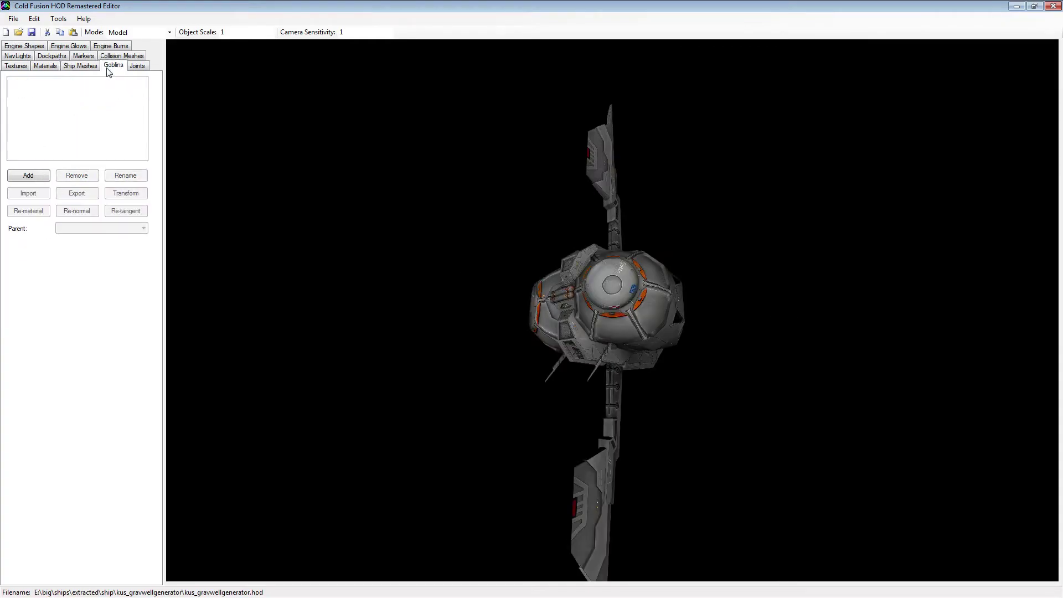
{"action": "left_click_drag", "start_coordinate": [719, 353], "coordinate": [299, 349]}
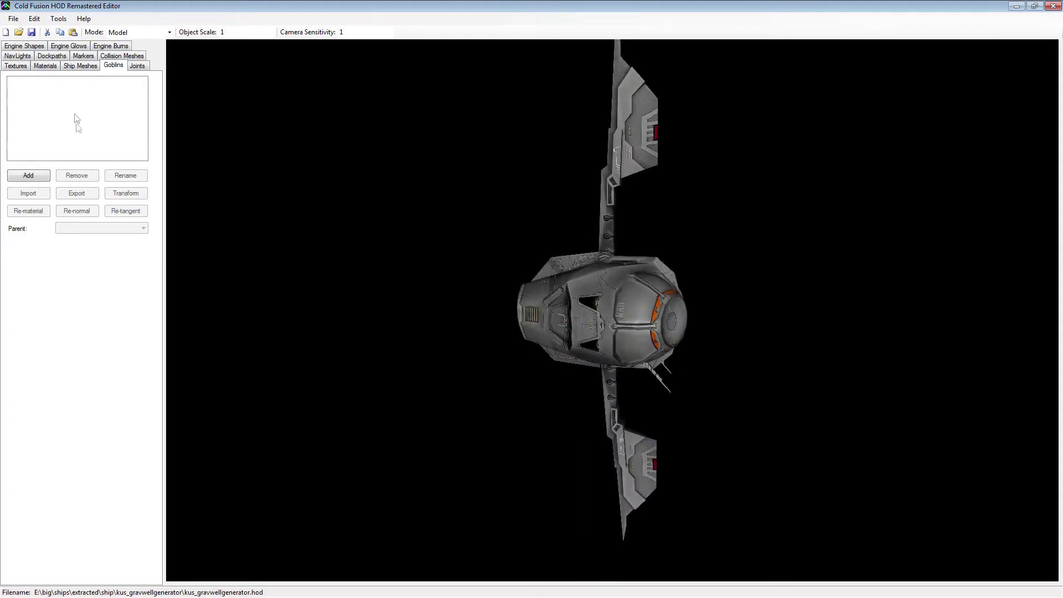
{"action": "left_click", "coordinate": [79, 67]}
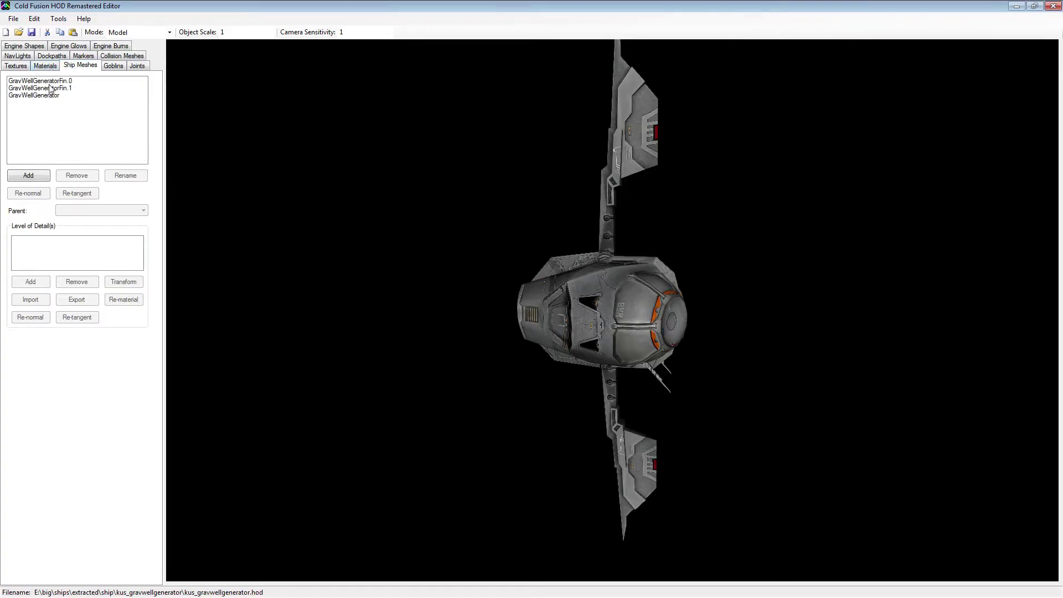
{"action": "left_click", "coordinate": [53, 88]}
{"action": "left_click", "coordinate": [53, 81]}
{"action": "left_click_drag", "start_coordinate": [603, 288], "coordinate": [78, 122]}
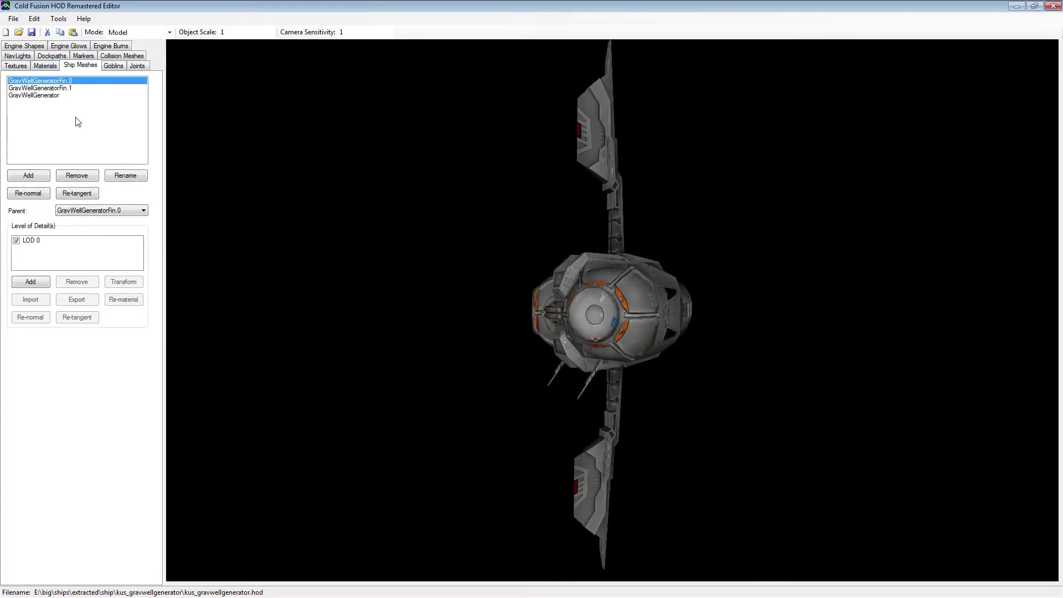
Export LOD 0 of the GravWellGenerator mesh as the Wavefront object fuselage.obj in the kus_gravwellgenerator folder
{"action": "left_click", "coordinate": [60, 95]}
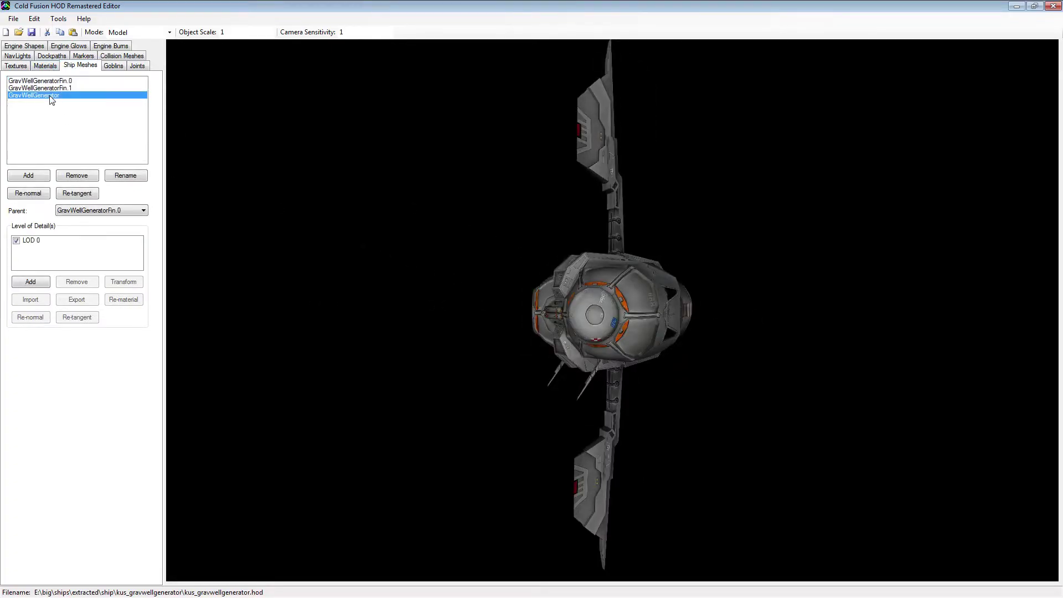
{"action": "double_click", "coordinate": [47, 240]}
{"action": "key", "text": "space"}
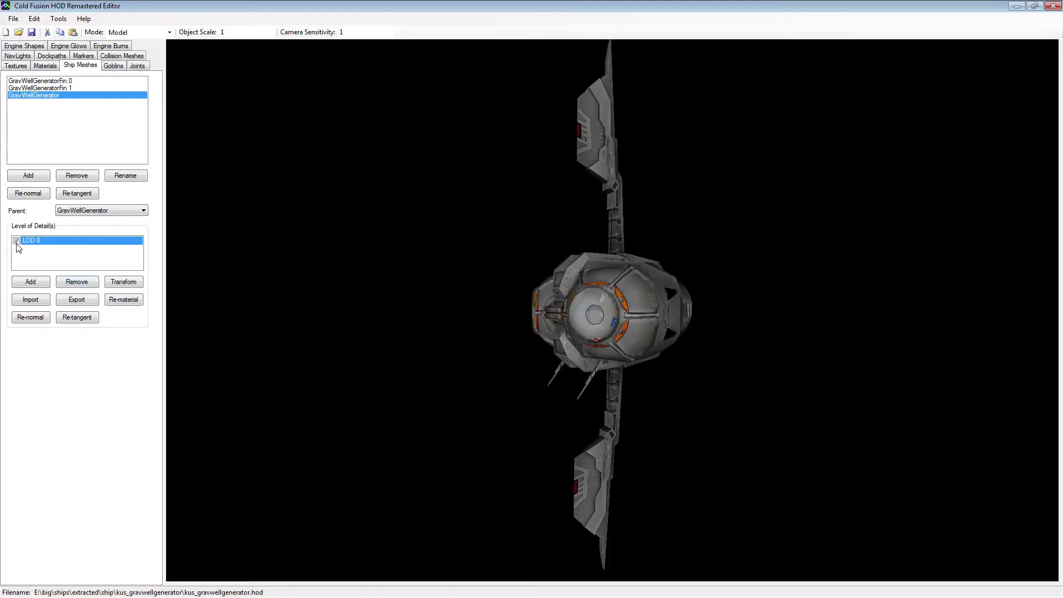
{"action": "left_click", "coordinate": [77, 301]}
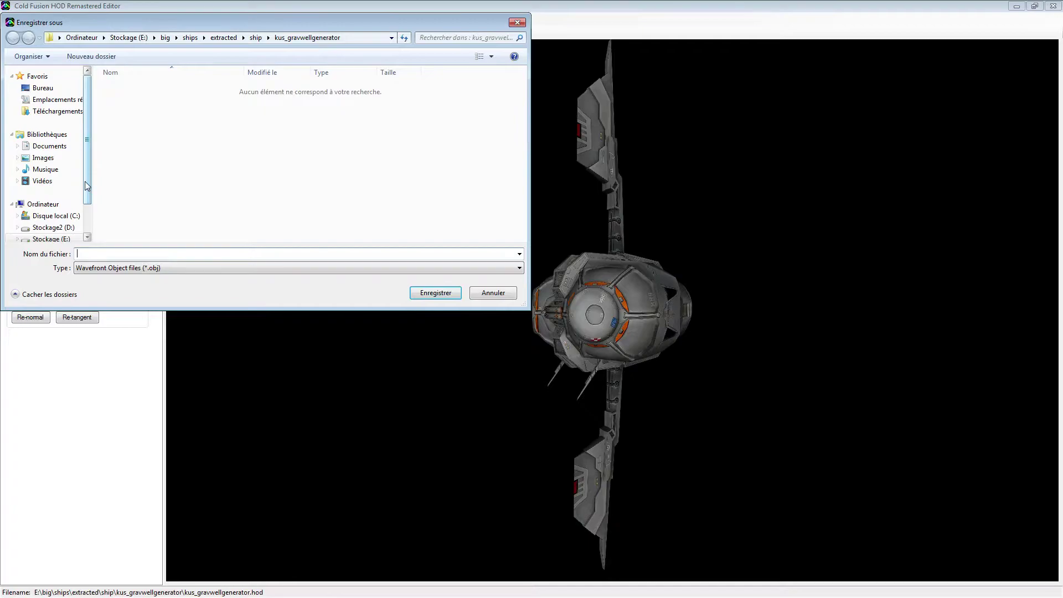
{"action": "scroll", "coordinate": [87, 185], "scroll_direction": "down", "scroll_amount": 2}
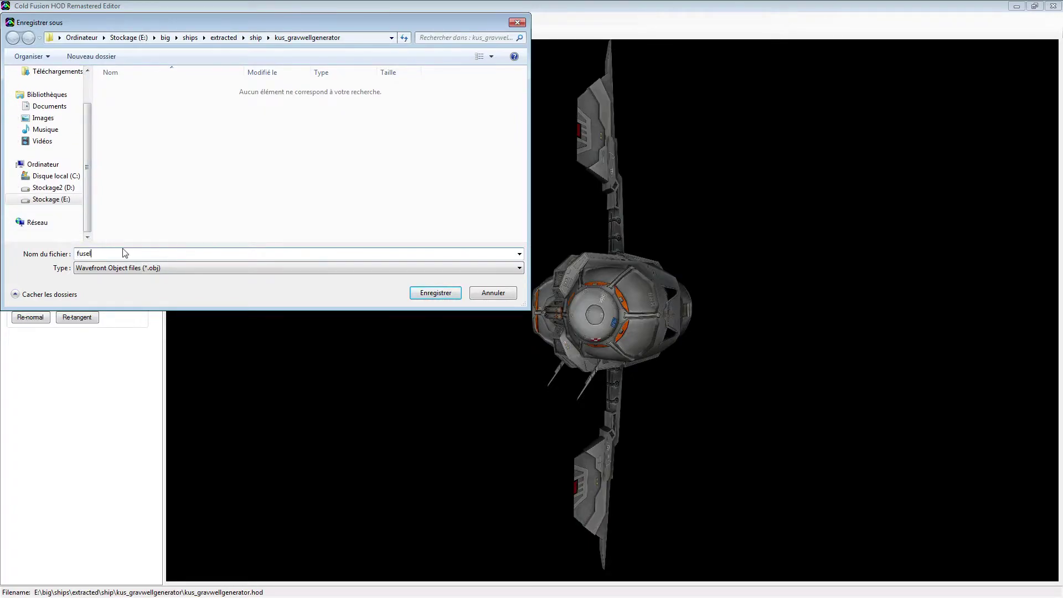
{"action": "key", "text": "Return"}
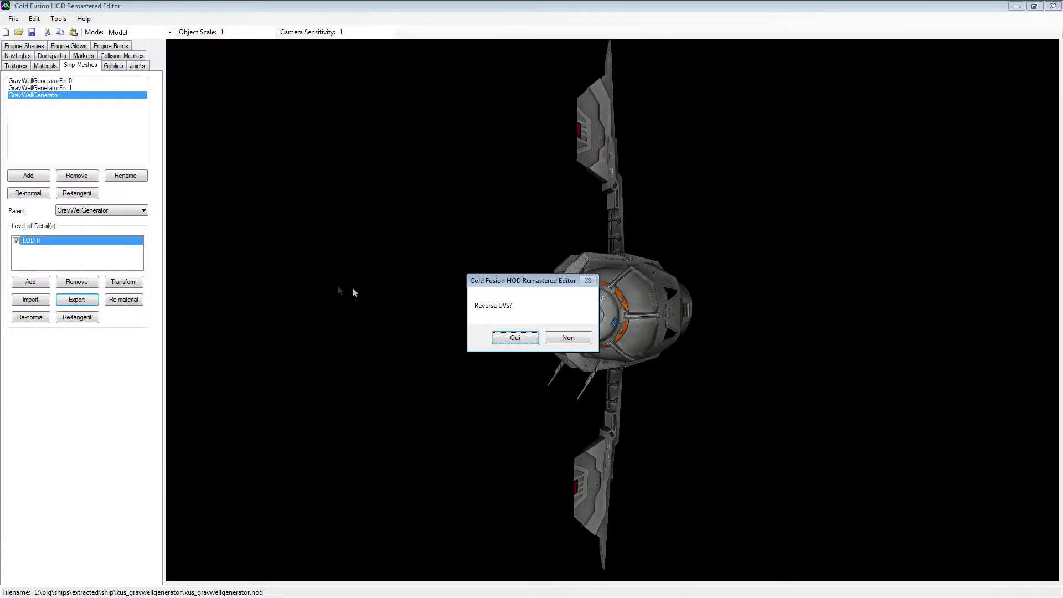
{"action": "left_click", "coordinate": [546, 336]}
Export LOD 0 of the GravWellGeneratorFin.0 mesh as a Wavefront object named fin, with reversed UVs
{"action": "left_click_drag", "start_coordinate": [686, 394], "coordinate": [461, 363]}
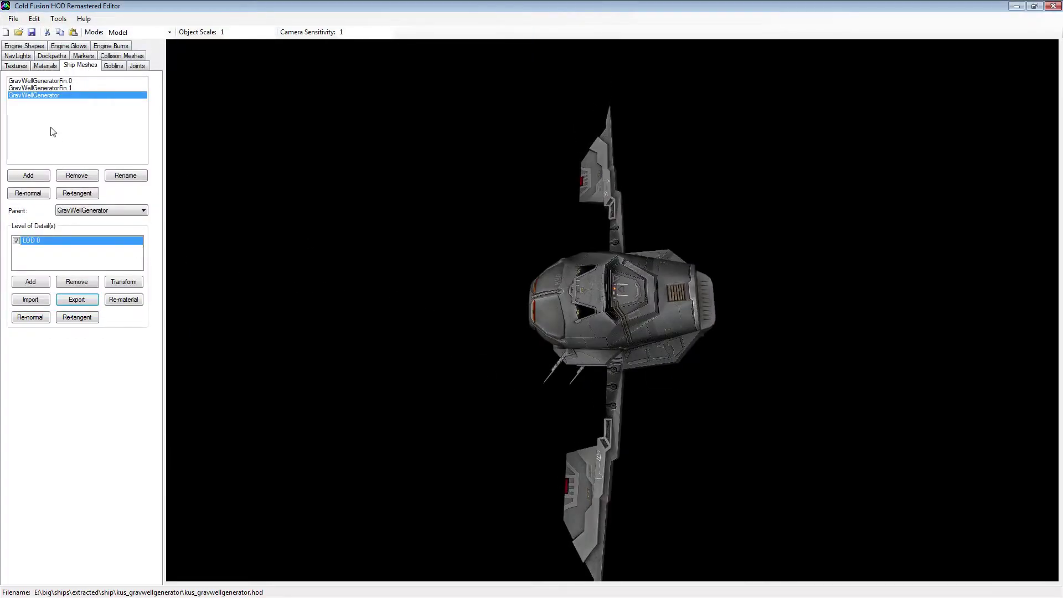
{"action": "left_click", "coordinate": [60, 81]}
{"action": "left_click_drag", "start_coordinate": [681, 351], "coordinate": [111, 314]}
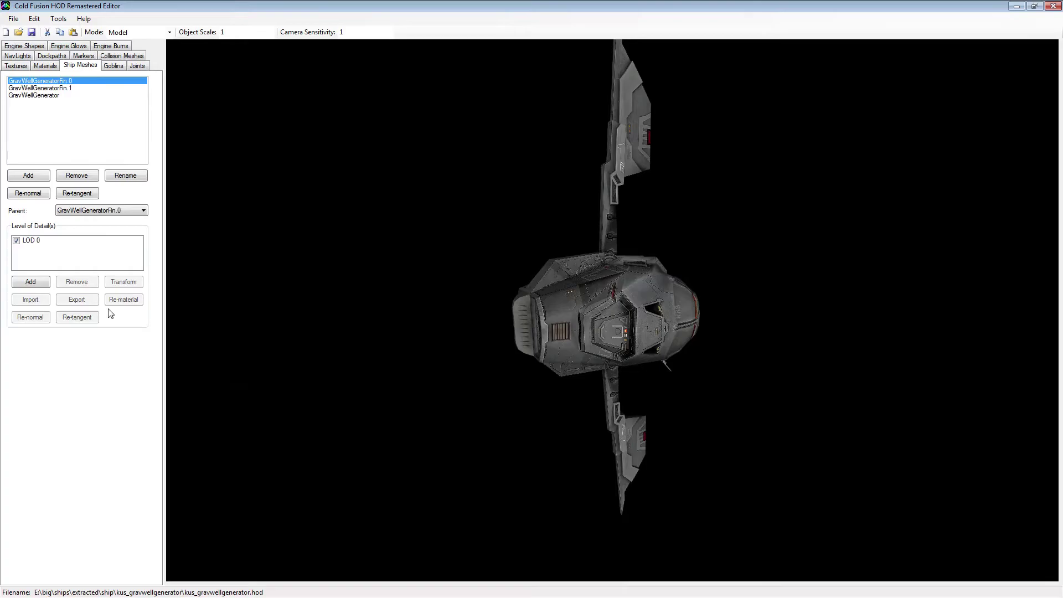
{"action": "left_click", "coordinate": [38, 242]}
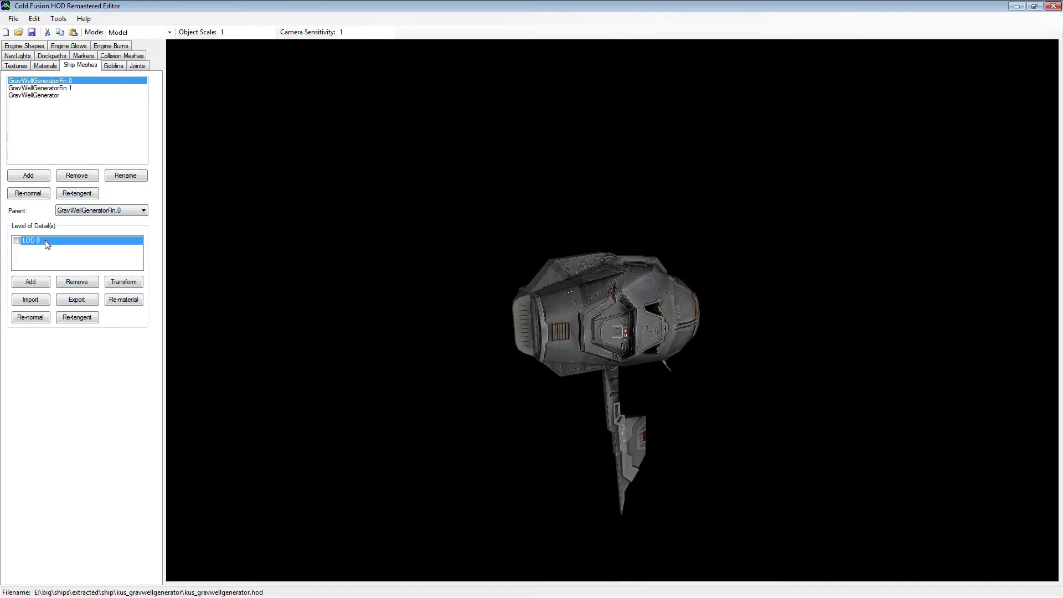
{"action": "left_click", "coordinate": [16, 240]}
{"action": "left_click", "coordinate": [77, 298]}
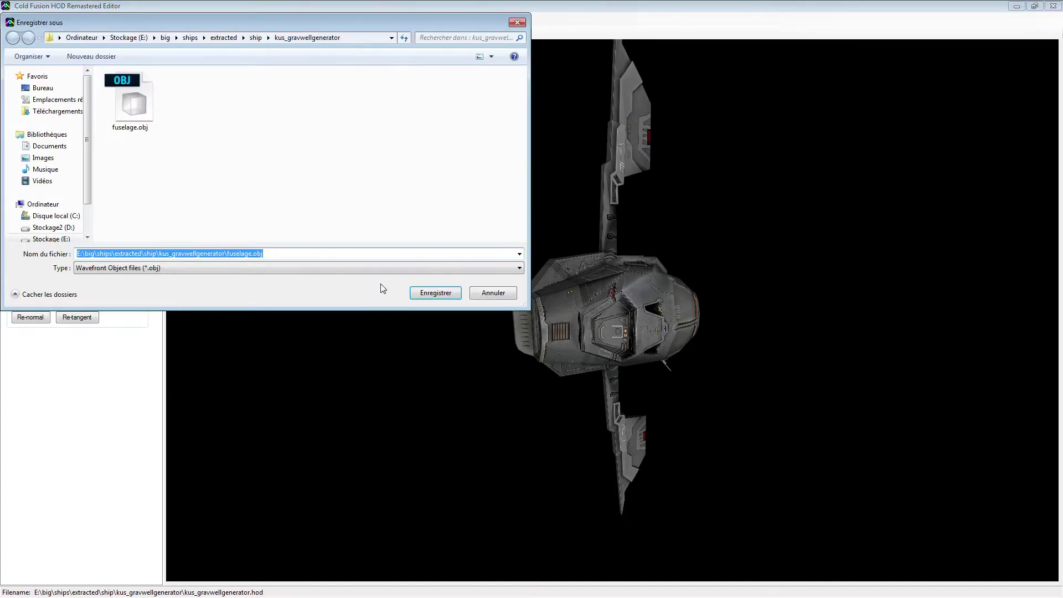
{"action": "type", "text": "fin"}
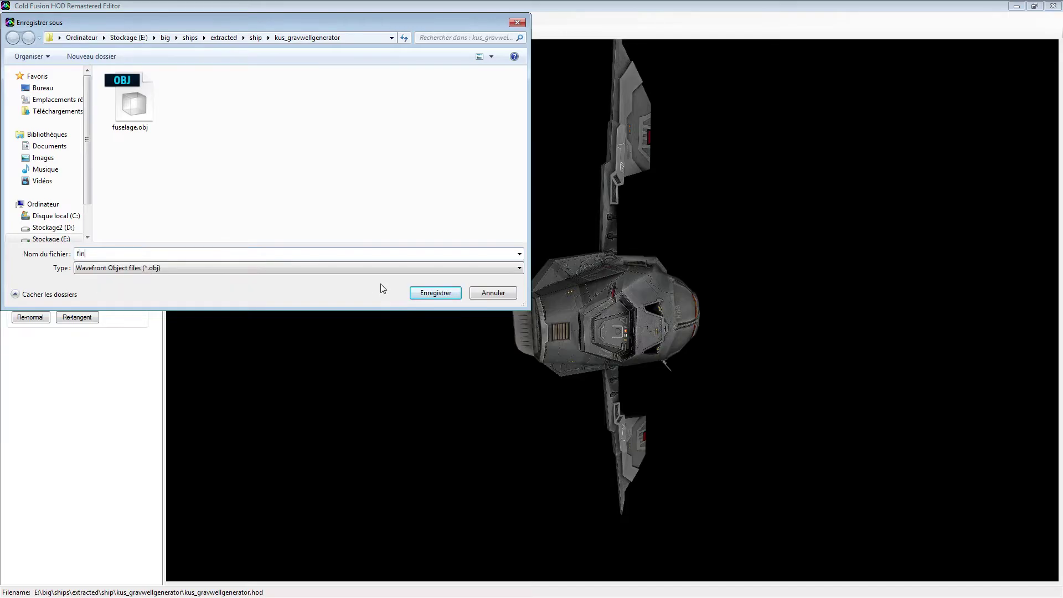
{"action": "key", "text": "Return"}
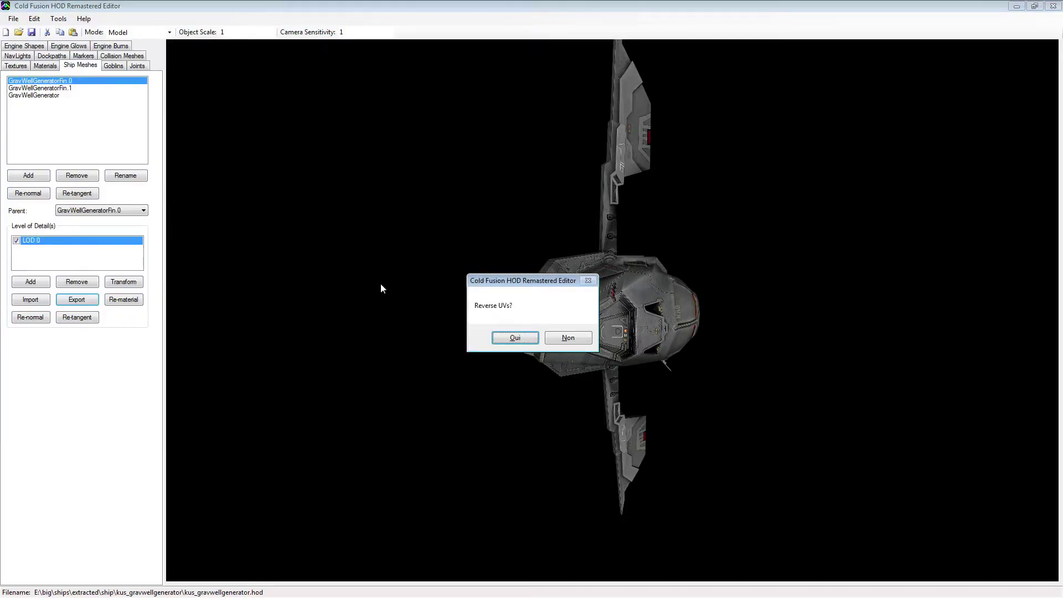
{"action": "left_click", "coordinate": [515, 337]}
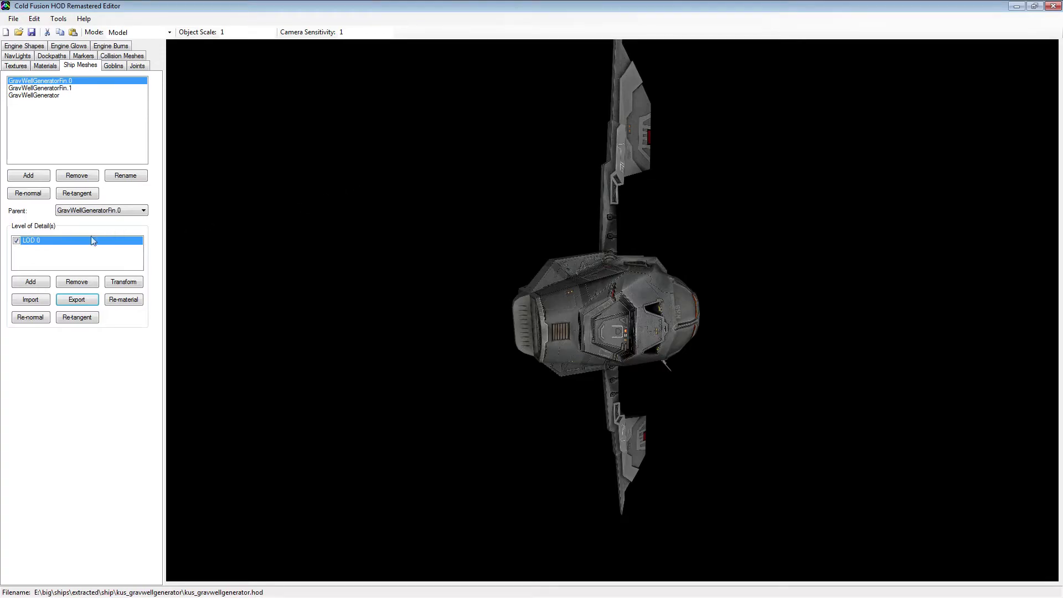
Switch to Blender and delete the default cube from the scene
{"action": "left_click", "coordinate": [1016, 6]}
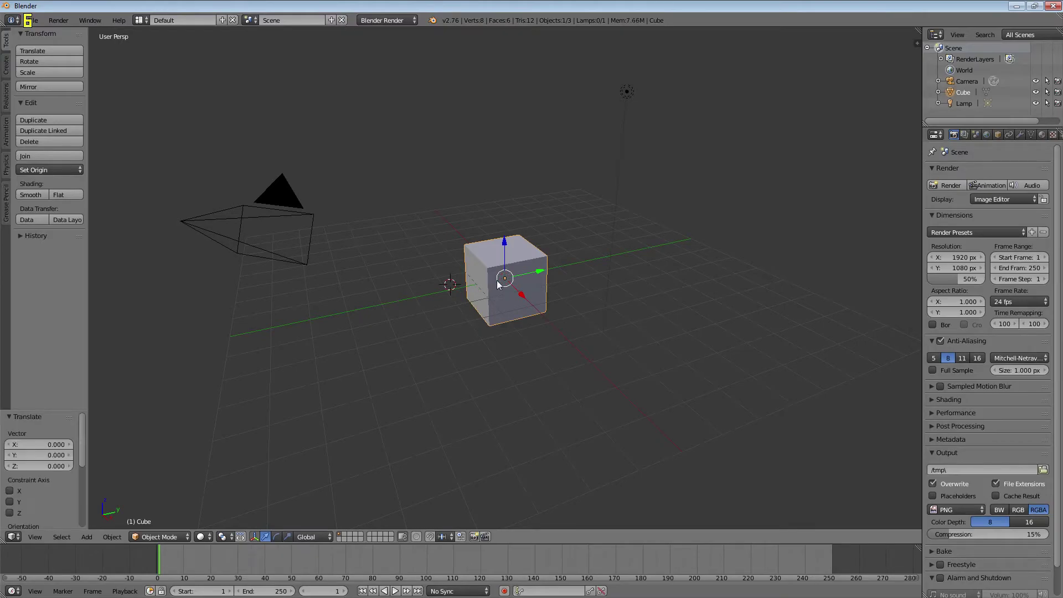
{"action": "key", "text": "x"}
{"action": "left_click", "coordinate": [498, 284]}
{"action": "left_click", "coordinate": [28, 20]}
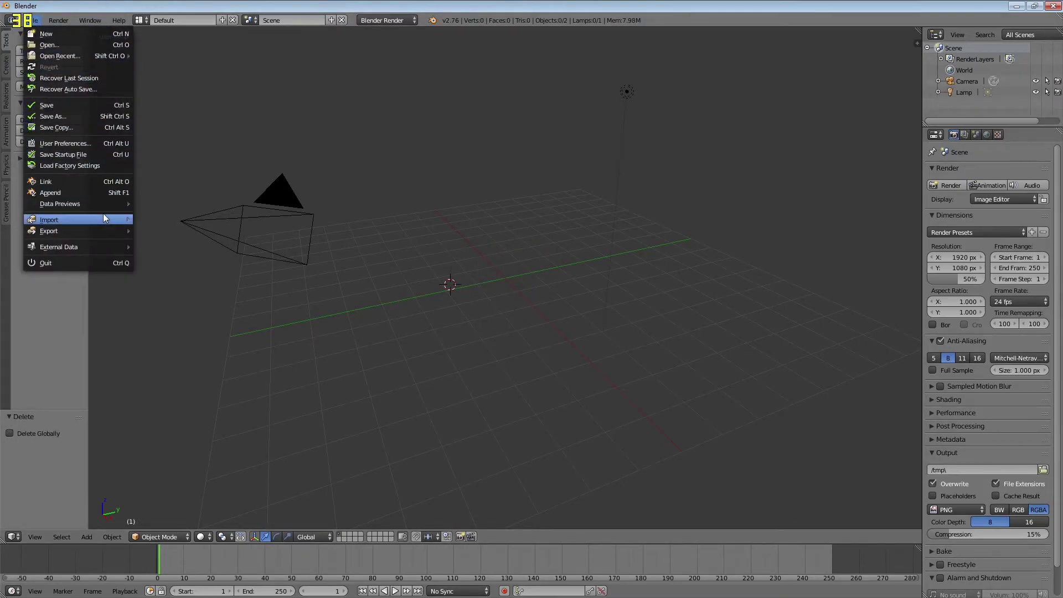
{"action": "mouse_move", "coordinate": [105, 219]}
{"action": "left_click", "coordinate": [198, 278]}
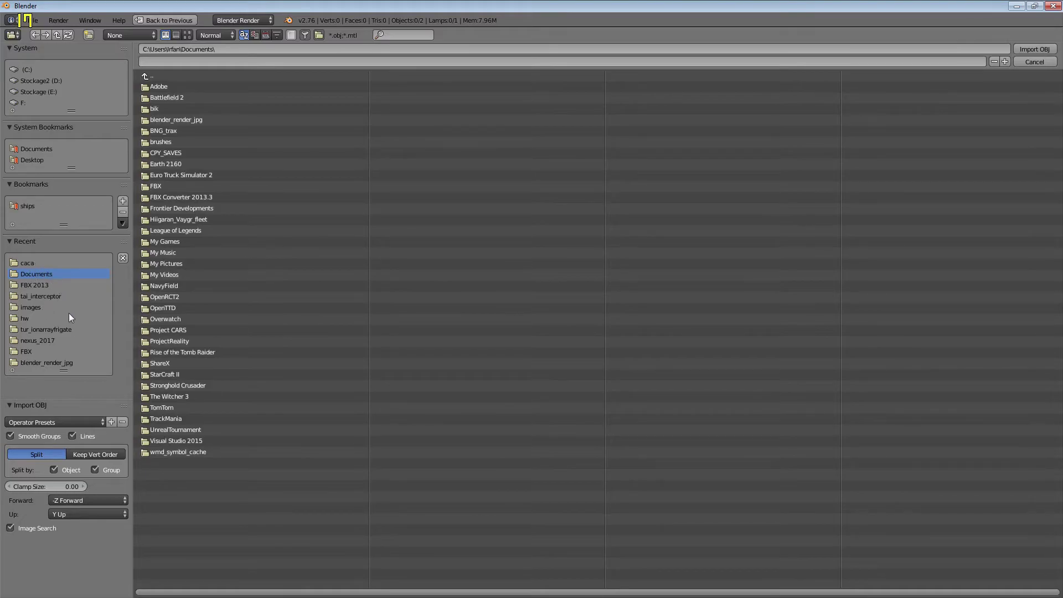
{"action": "left_click", "coordinate": [24, 208]}
{"action": "left_click", "coordinate": [185, 132]}
{"action": "left_click", "coordinate": [161, 86]}
{"action": "left_click", "coordinate": [214, 141]}
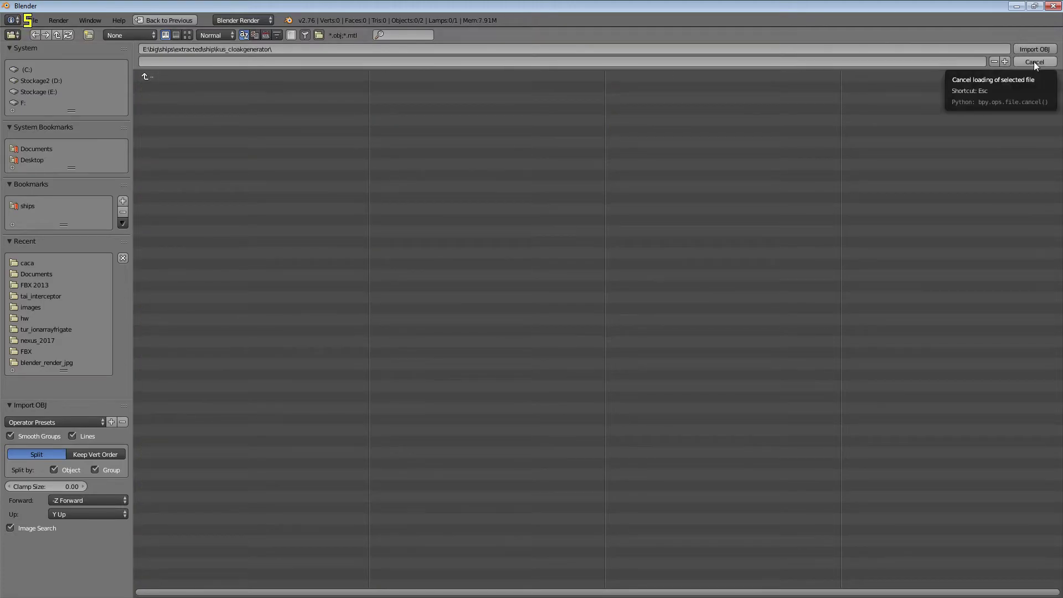
{"action": "left_click", "coordinate": [168, 79]}
{"action": "left_click", "coordinate": [168, 78]}
{"action": "left_click", "coordinate": [168, 79]}
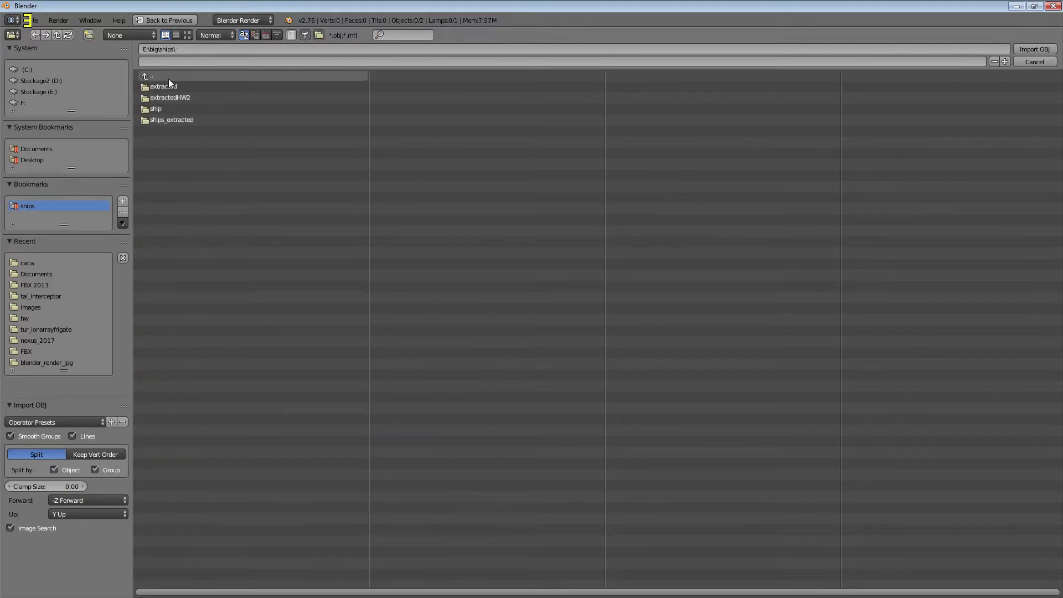
{"action": "left_click", "coordinate": [169, 106]}
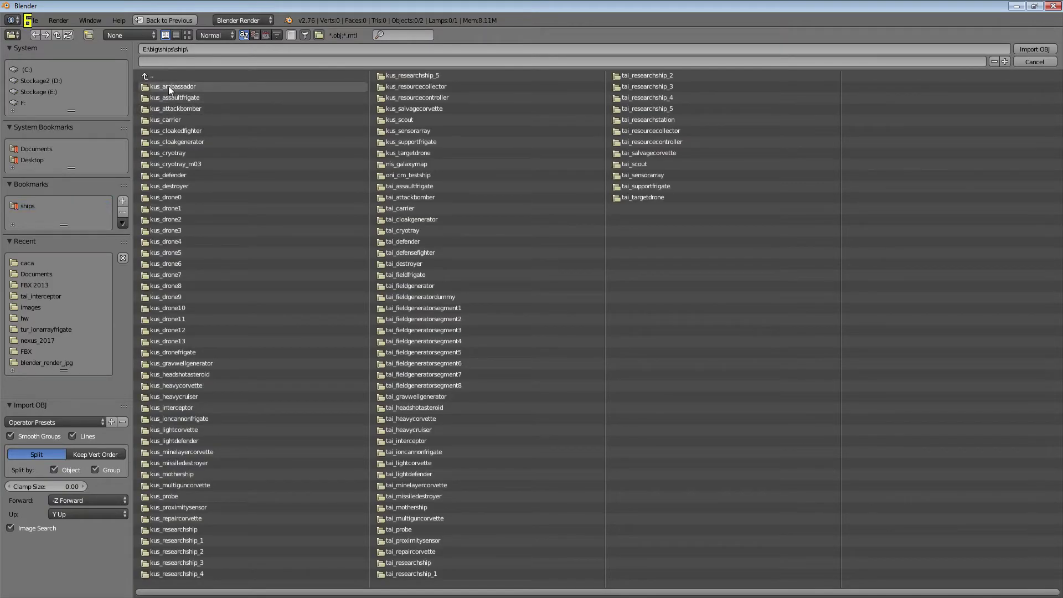
{"action": "left_click", "coordinate": [194, 142]}
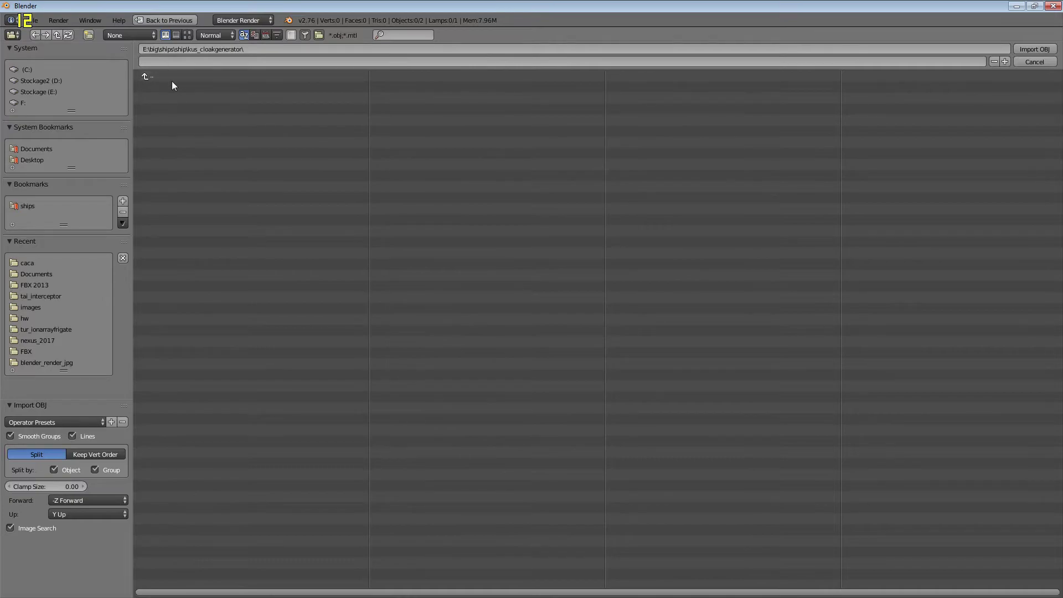
{"action": "left_click", "coordinate": [154, 79]}
{"action": "left_click", "coordinate": [153, 79]}
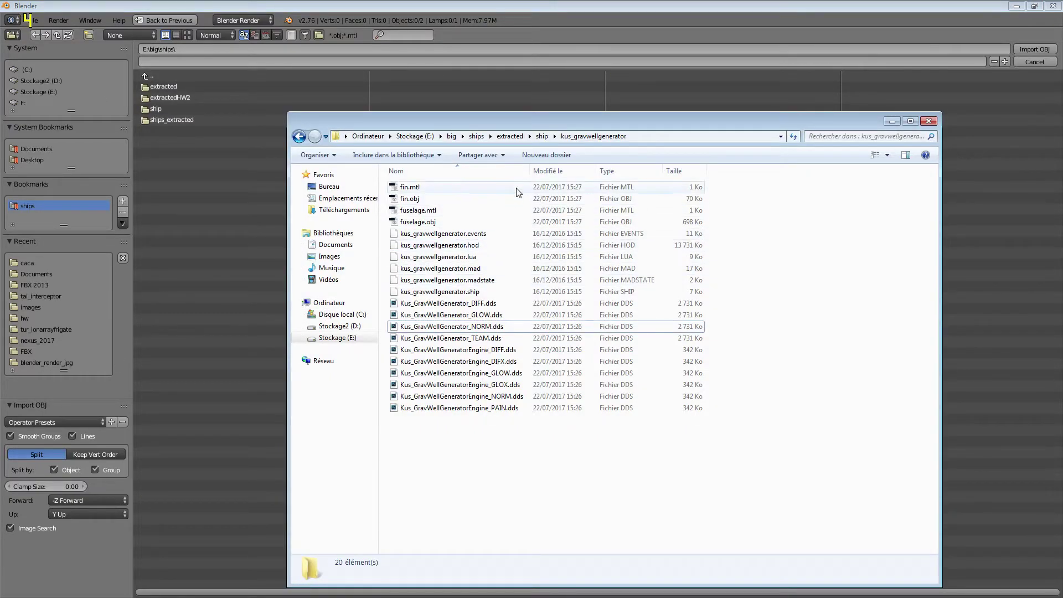
{"action": "left_click", "coordinate": [206, 145]}
{"action": "left_click", "coordinate": [150, 75]}
{"action": "left_click", "coordinate": [150, 76]}
{"action": "left_click", "coordinate": [174, 163]}
{"action": "left_click", "coordinate": [185, 106]}
{"action": "left_click", "coordinate": [184, 101]}
{"action": "left_click", "coordinate": [184, 88]}
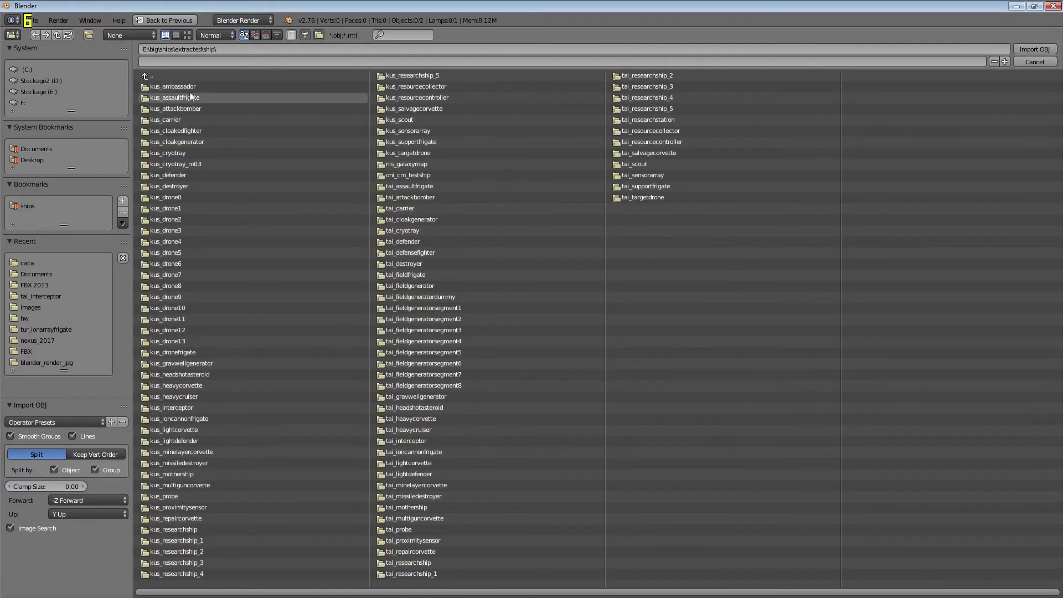
{"action": "left_click", "coordinate": [211, 142]}
{"action": "left_click", "coordinate": [1033, 61]}
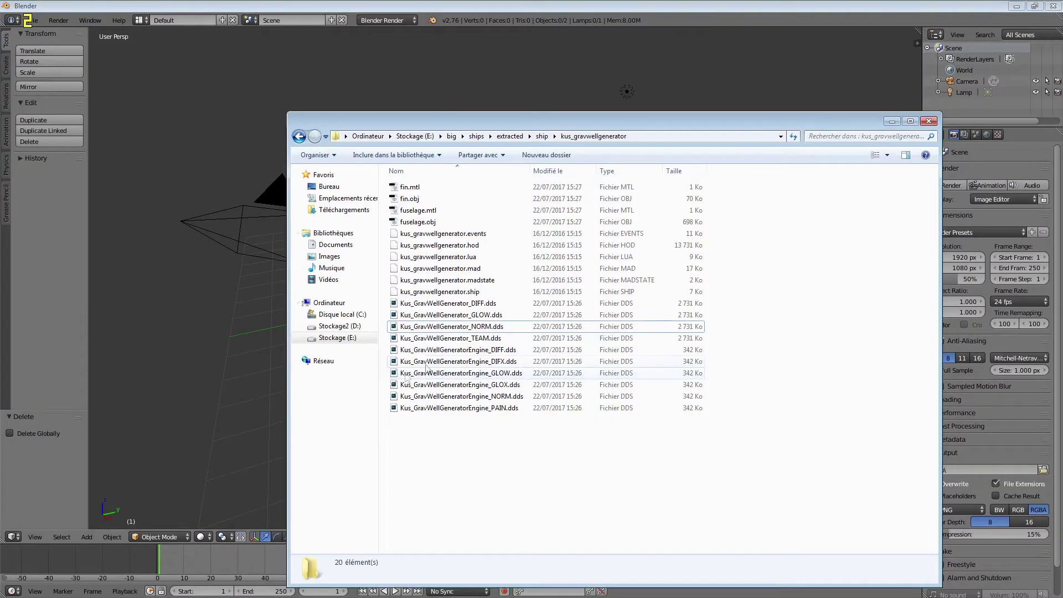
Check the exported fuselage.obj and fin.obj files in the kus_gravwellgenerator folder in Windows Explorer
{"action": "left_click", "coordinate": [437, 222]}
{"action": "left_click", "coordinate": [437, 199]}
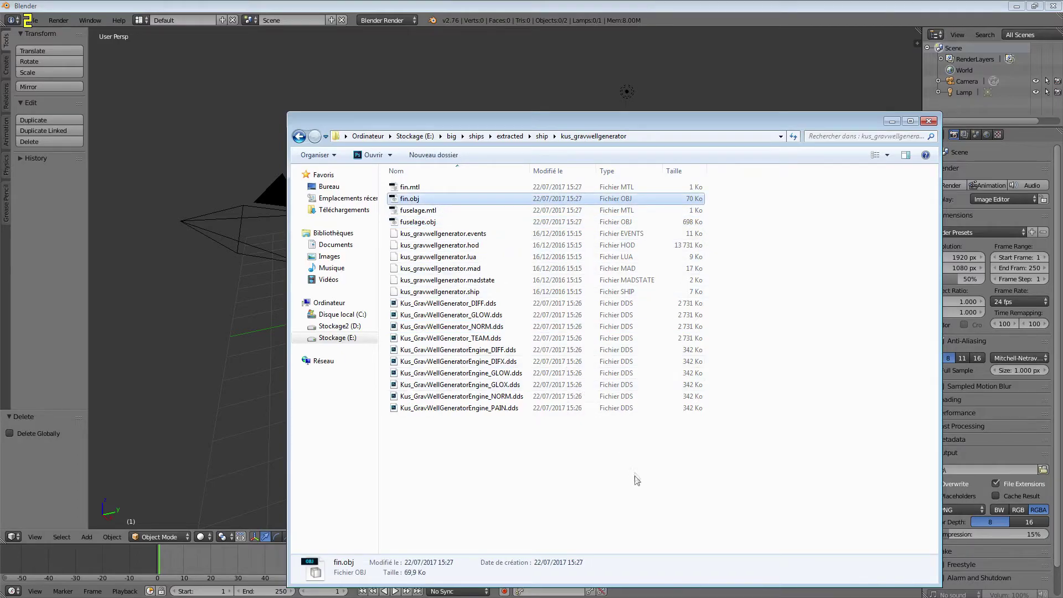
{"action": "left_click", "coordinate": [634, 543]}
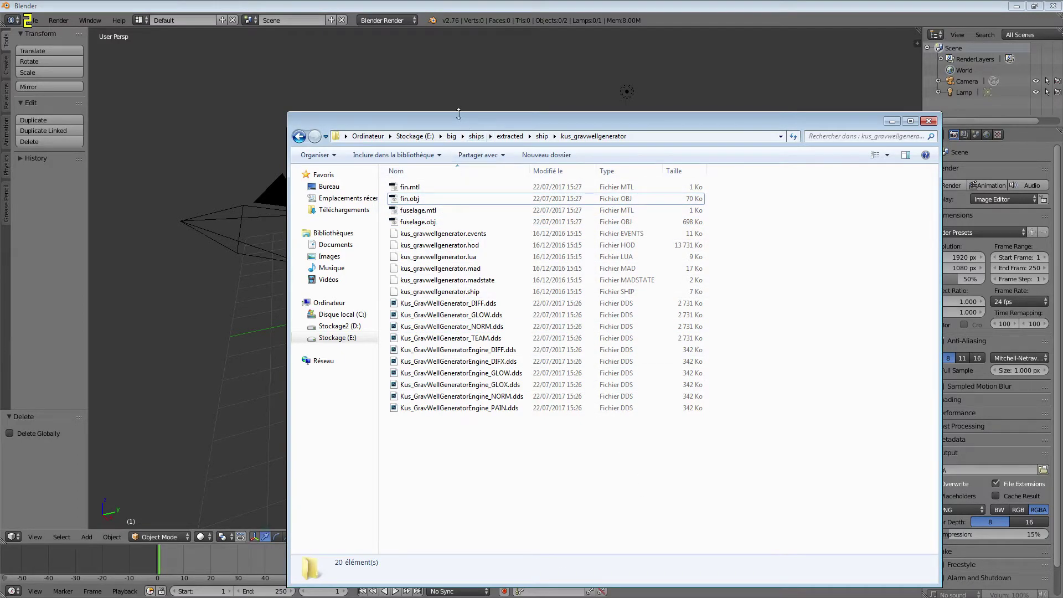
Start a Wavefront OBJ import and browse to the E:\big\ships\extracted\ship\kus_gravwellgenerator folder
{"action": "left_click", "coordinate": [31, 20]}
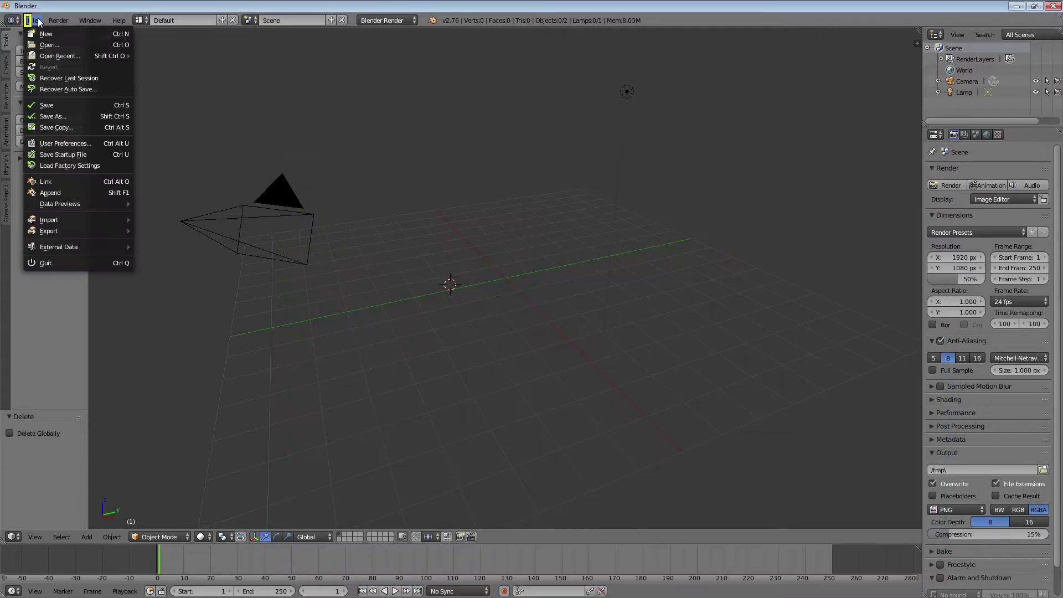
{"action": "mouse_move", "coordinate": [83, 222]}
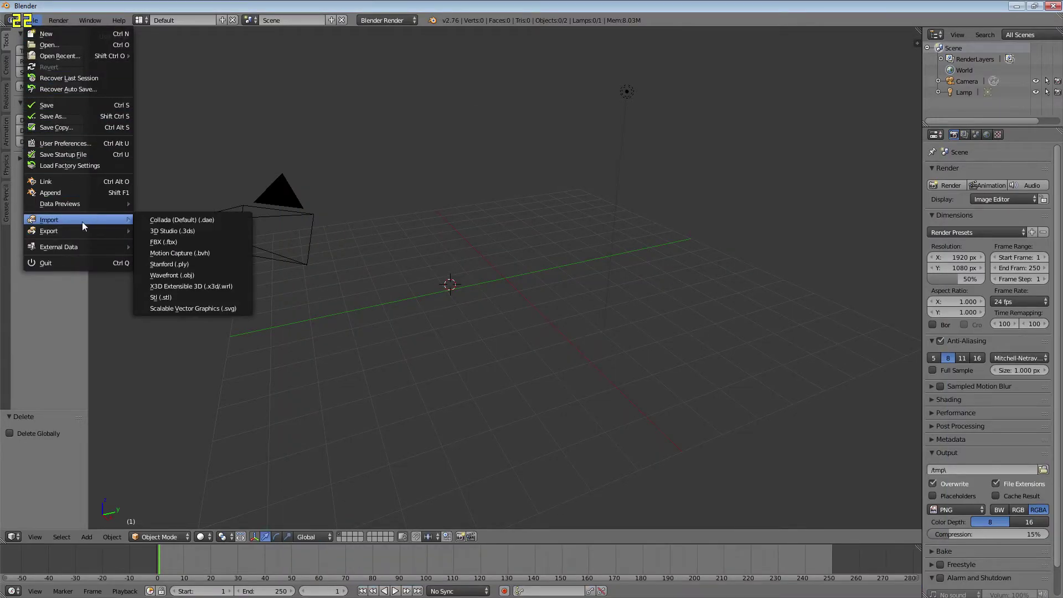
{"action": "left_click", "coordinate": [187, 275]}
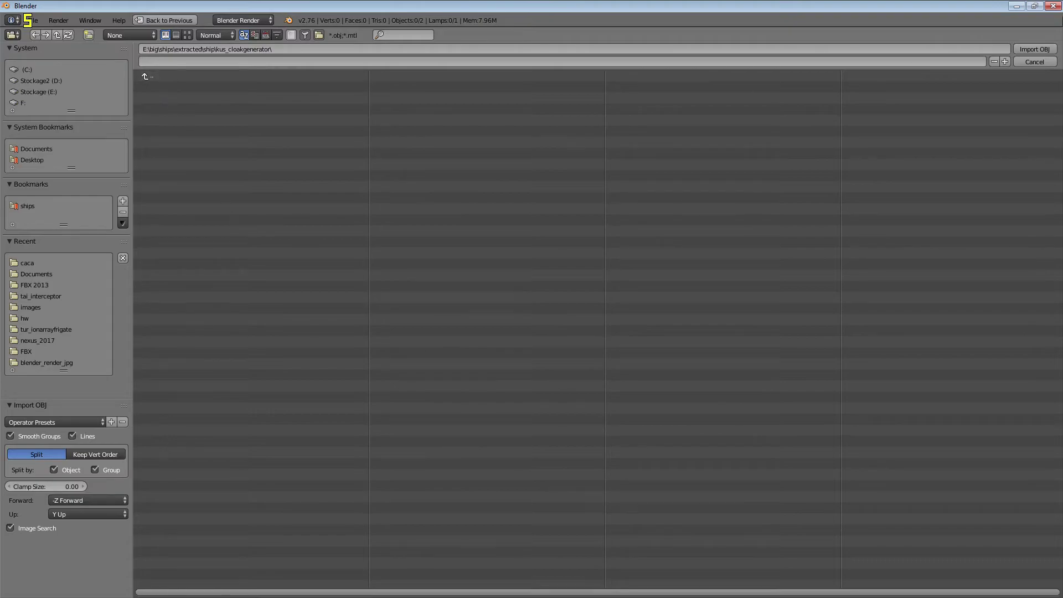
{"action": "left_click", "coordinate": [177, 77]}
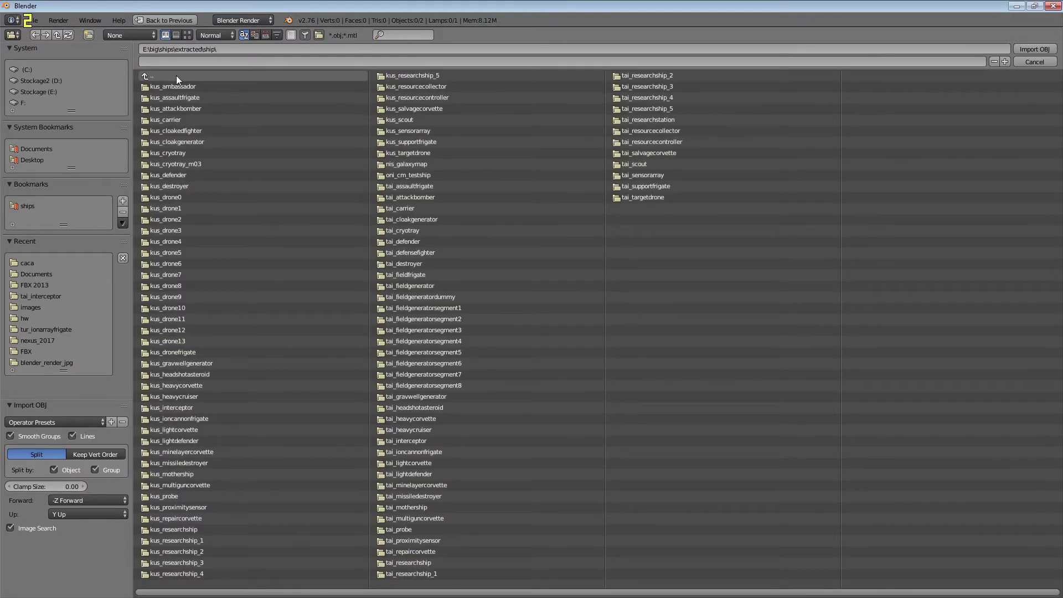
{"action": "left_click", "coordinate": [176, 75]}
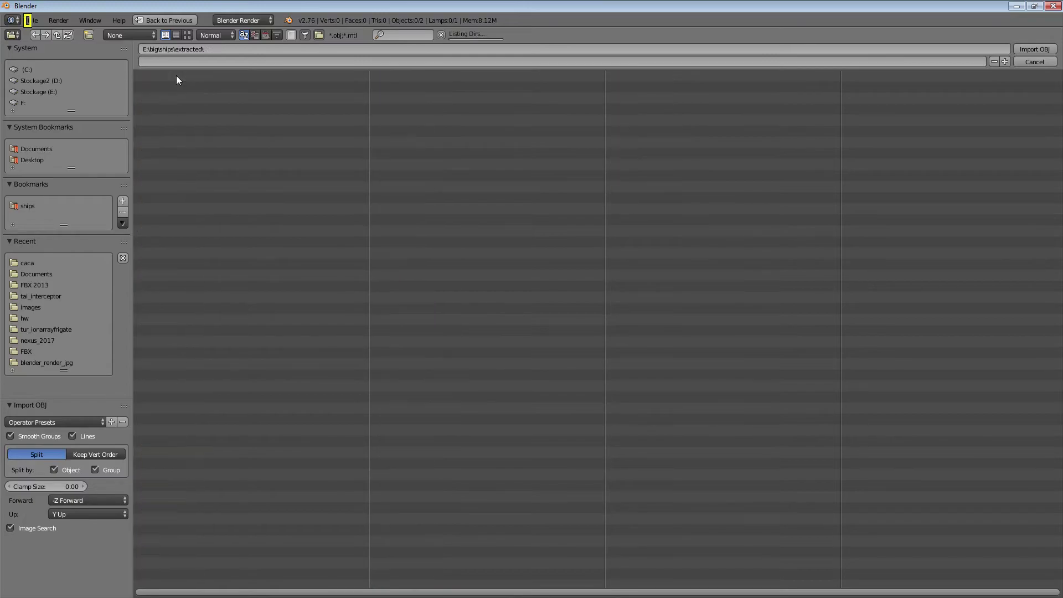
{"action": "left_click", "coordinate": [155, 119]}
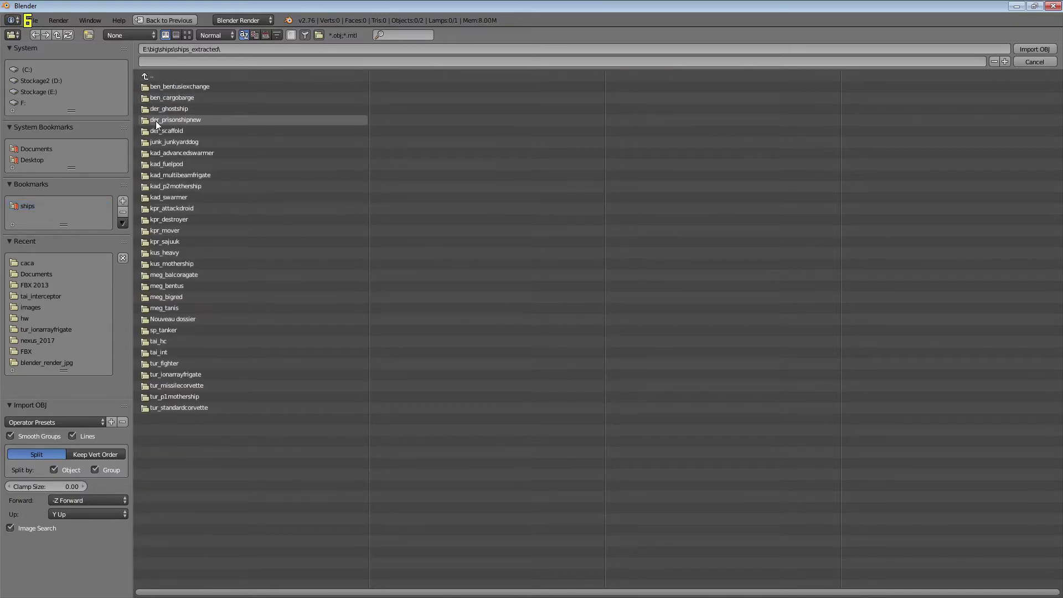
{"action": "left_click", "coordinate": [166, 76]}
{"action": "left_click", "coordinate": [180, 86]}
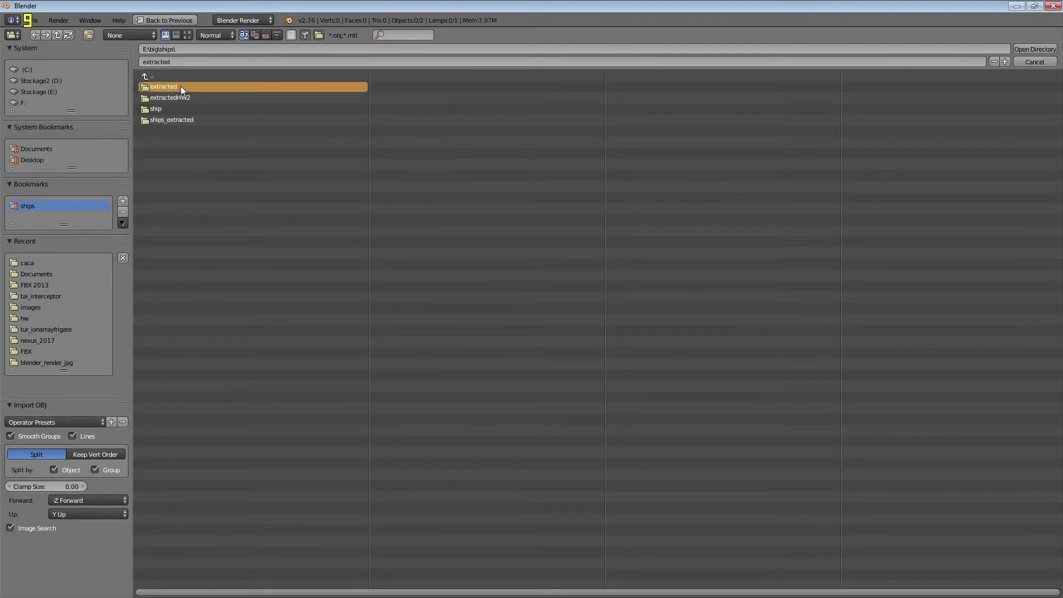
{"action": "left_click", "coordinate": [188, 98]}
{"action": "left_click", "coordinate": [159, 78]}
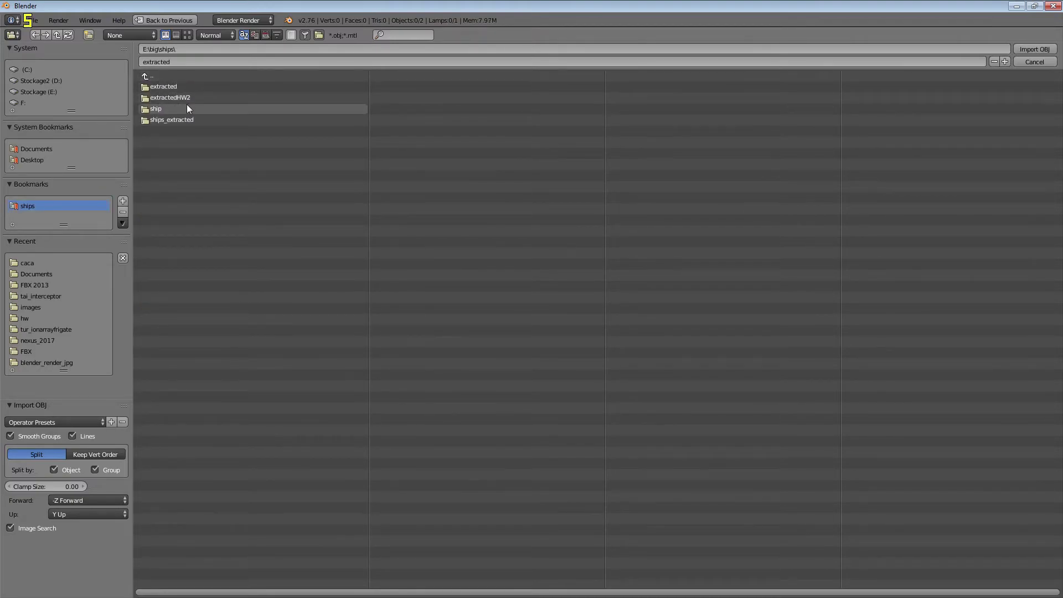
{"action": "left_click", "coordinate": [187, 108]}
{"action": "left_click", "coordinate": [178, 82]}
{"action": "left_click", "coordinate": [178, 87]}
{"action": "left_click", "coordinate": [184, 87]}
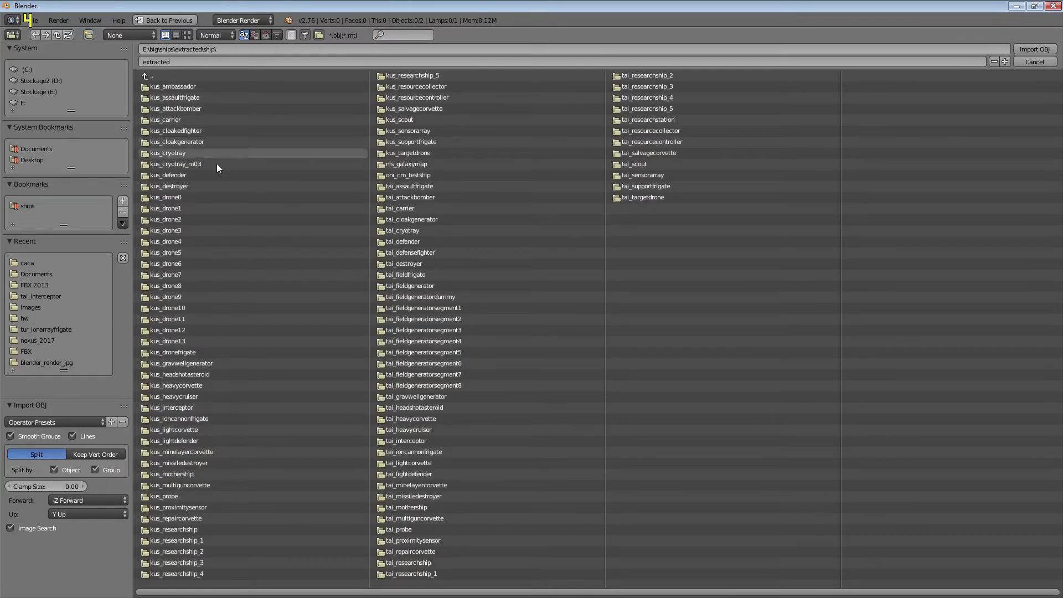
{"action": "left_click", "coordinate": [191, 364]}
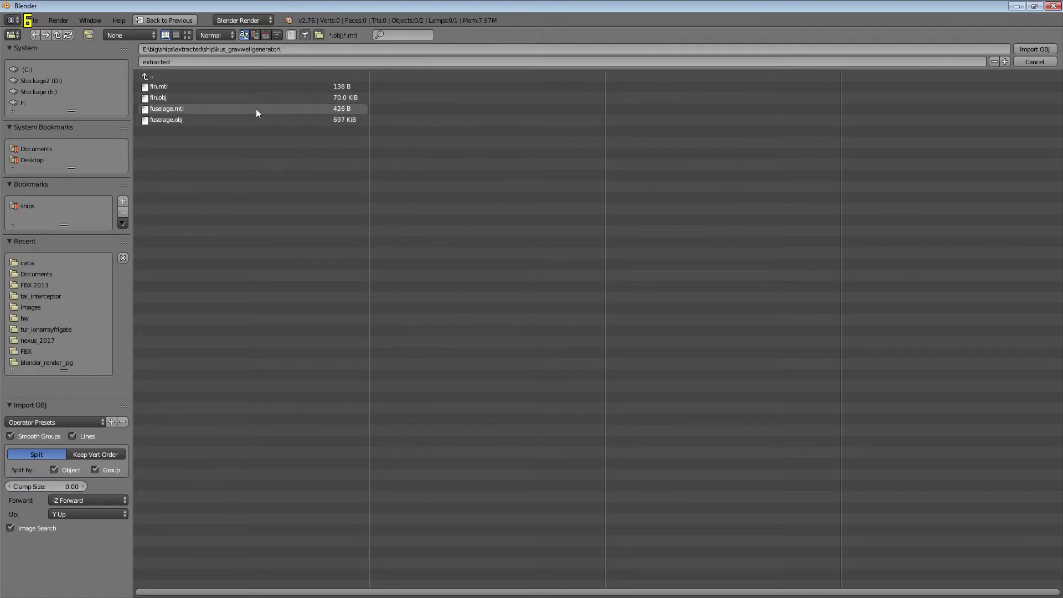
Import fuselage.obj with the default OBJ import settings
{"action": "left_click", "coordinate": [194, 118]}
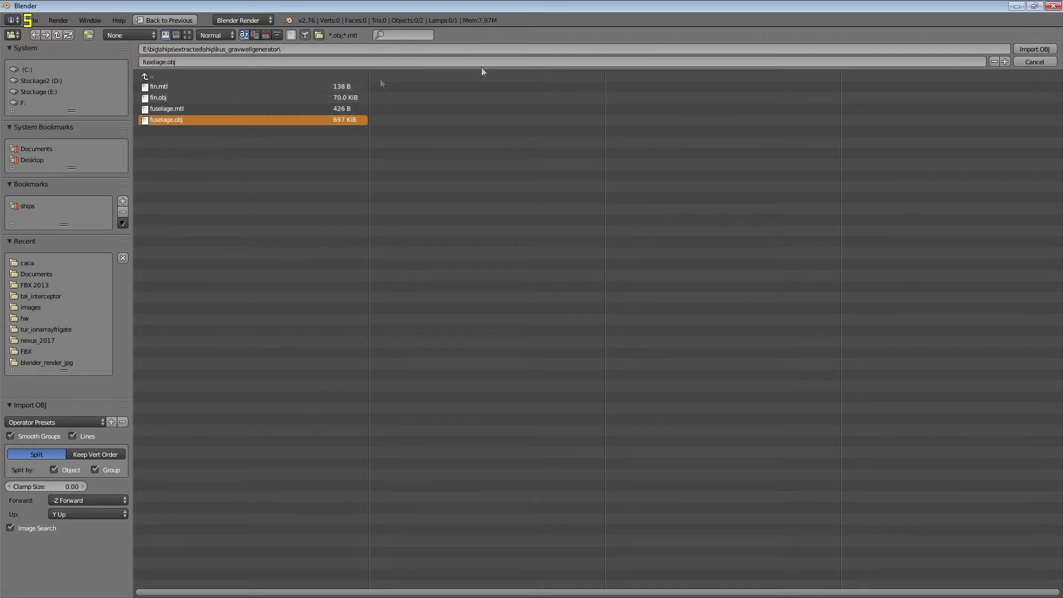
{"action": "left_click", "coordinate": [1031, 48]}
{"action": "left_click", "coordinate": [442, 311]}
Select the imported Kus_GravWellGenerator hull object and view it from the right side in perspective
{"action": "scroll", "coordinate": [442, 311], "scroll_direction": "down", "scroll_amount": 8}
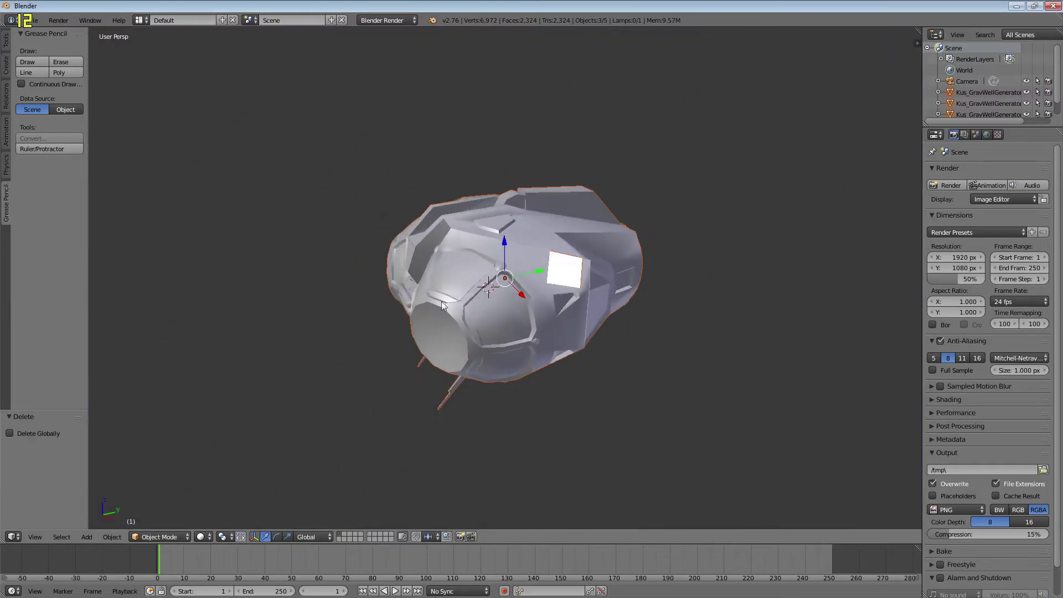
{"action": "scroll", "coordinate": [556, 277], "scroll_direction": "up", "scroll_amount": 3}
{"action": "right_click", "coordinate": [563, 278]}
{"action": "key", "text": "KP_1"}
{"action": "scroll", "coordinate": [562, 278], "scroll_direction": "down", "scroll_amount": 6}
{"action": "key", "text": "KP_3"}
{"action": "key", "text": "KP_5"}
{"action": "key", "text": "KP_5"}
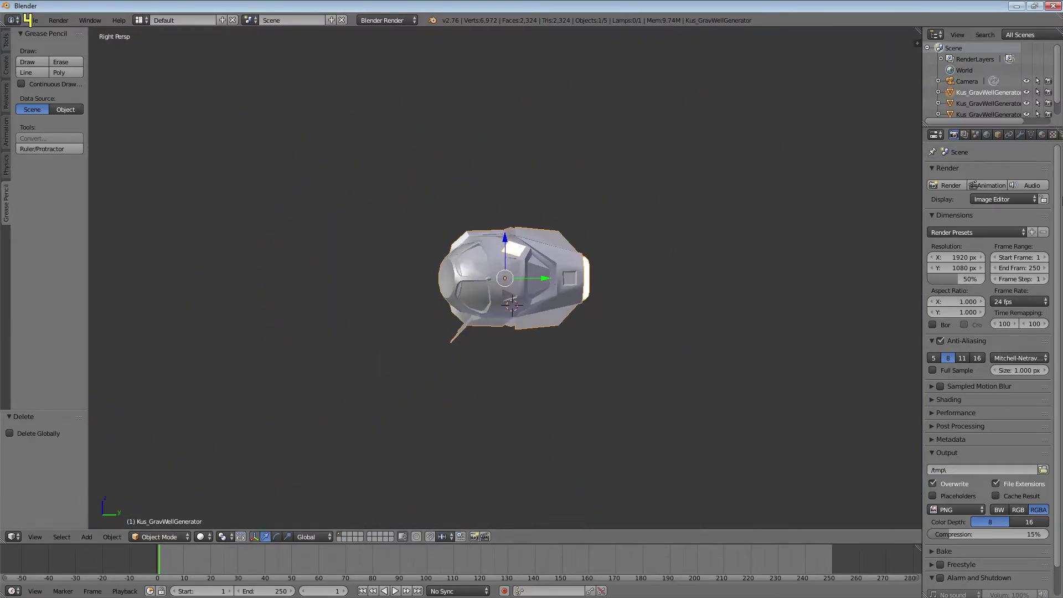
Examine the surface and shading settings of the hull's Kus_GravWellGenerator material
{"action": "left_click", "coordinate": [1041, 134]}
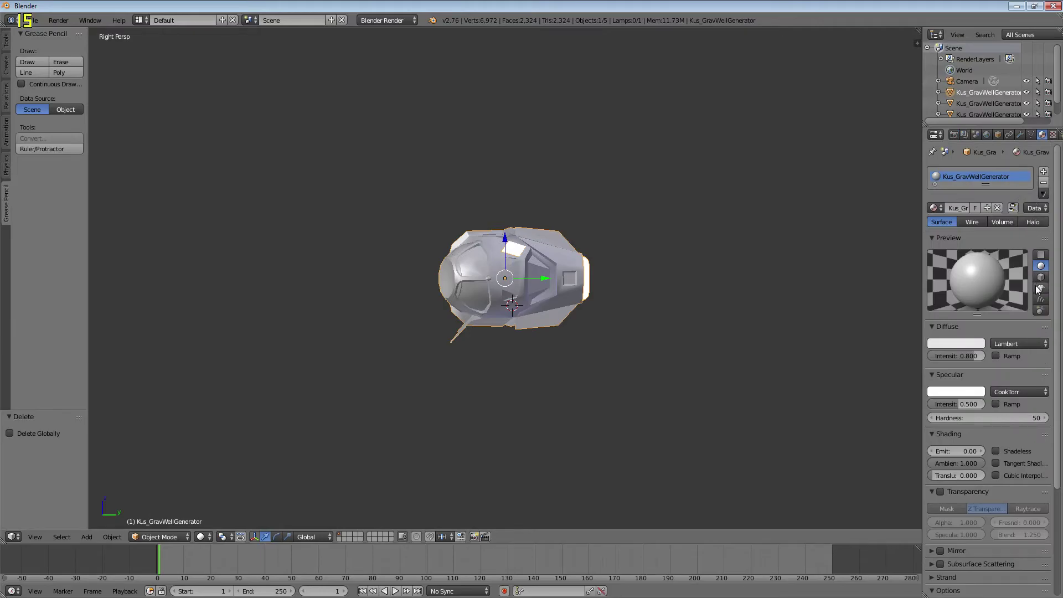
{"action": "scroll", "coordinate": [524, 268], "scroll_direction": "up", "scroll_amount": 3}
{"action": "key", "text": "Tab"}
{"action": "key", "text": "Tab"}
{"action": "scroll", "coordinate": [993, 369], "scroll_direction": "down", "scroll_amount": 3}
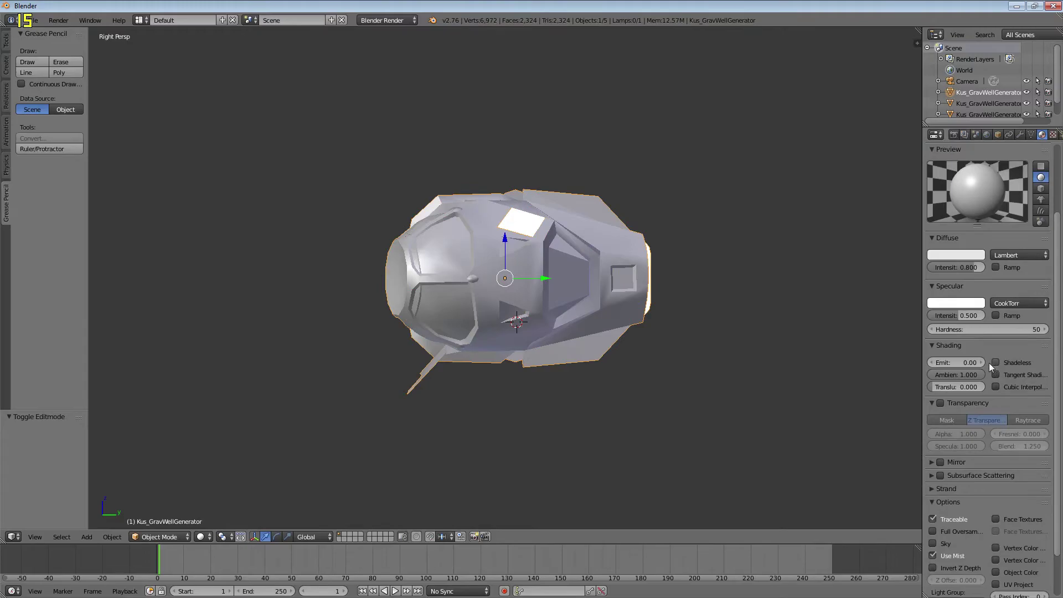
{"action": "scroll", "coordinate": [1003, 373], "scroll_direction": "up", "scroll_amount": 3}
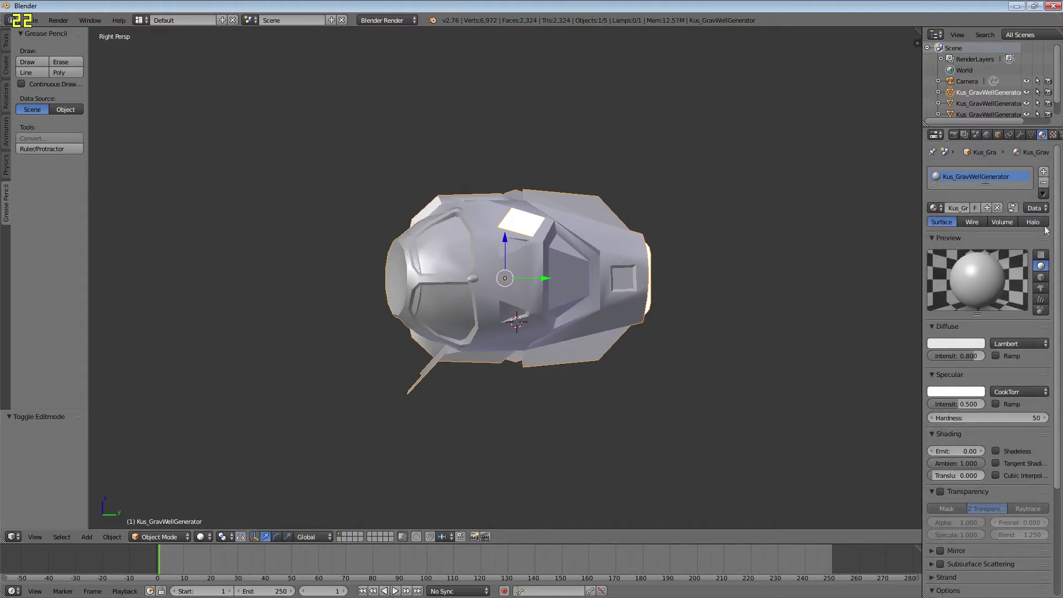
Preview the hull in Texture viewport shading from another angle and return to Solid shading
{"action": "left_click_drag", "start_coordinate": [548, 301], "coordinate": [607, 339]}
{"action": "key", "text": "Tab"}
{"action": "key", "text": "Tab"}
{"action": "left_click", "coordinate": [204, 536]}
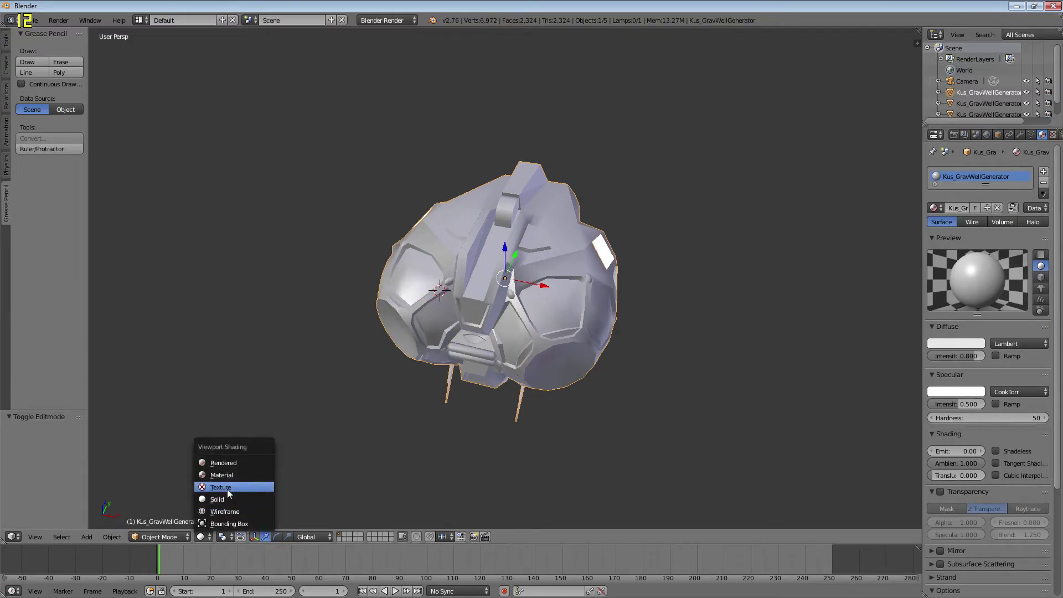
{"action": "left_click", "coordinate": [228, 491]}
{"action": "left_click", "coordinate": [204, 536]}
{"action": "left_click", "coordinate": [227, 500]}
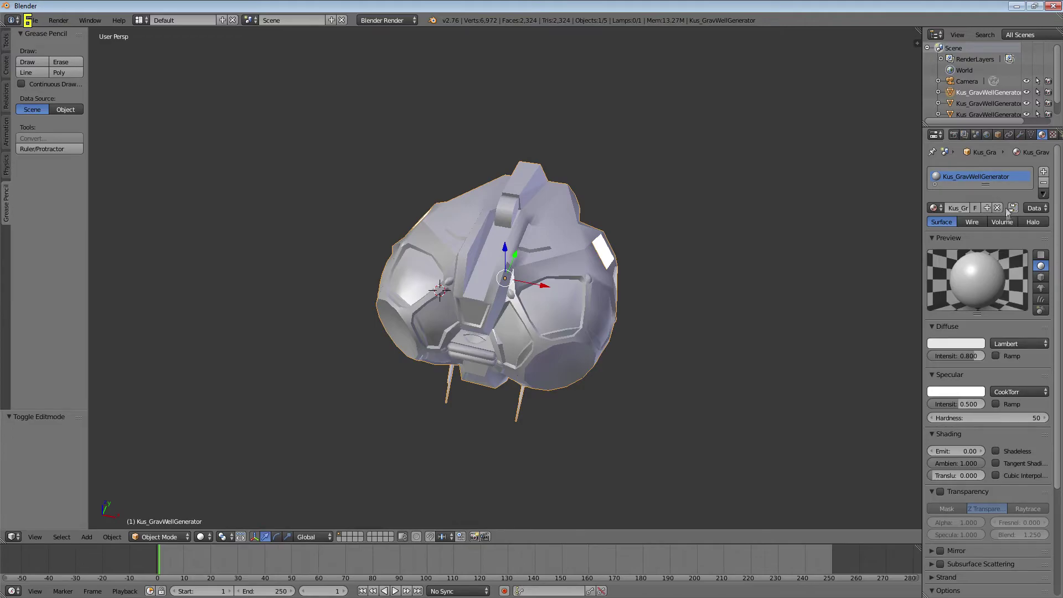
{"action": "scroll", "coordinate": [1006, 212], "scroll_direction": "down", "scroll_amount": 3}
Add an Image or Movie texture to the hull's material, using Kus_GravWellGenerator_DIFF.dds as its image
{"action": "left_click", "coordinate": [997, 135]}
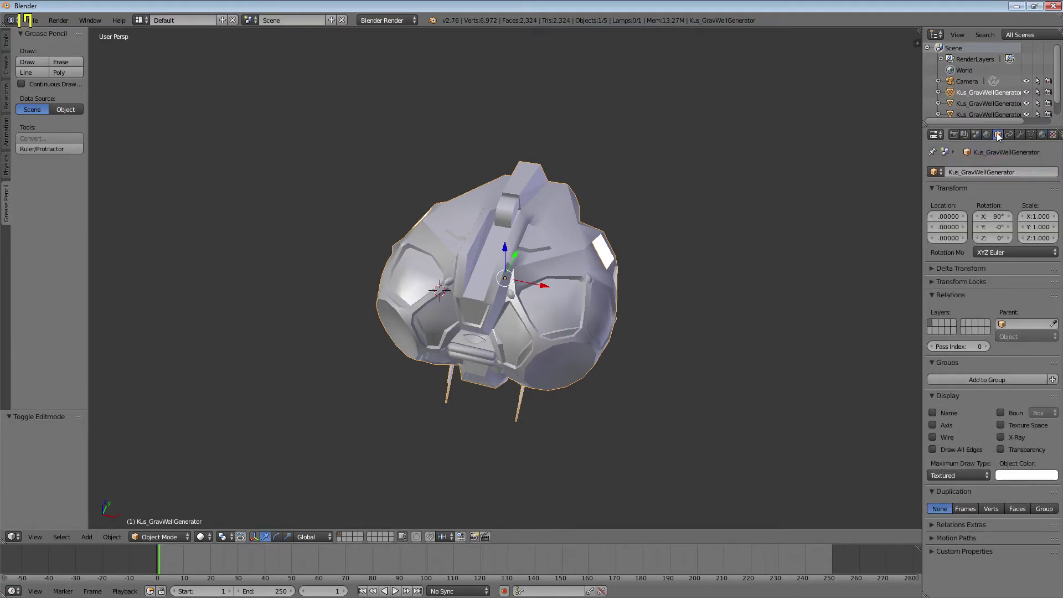
{"action": "left_click", "coordinate": [1052, 135]}
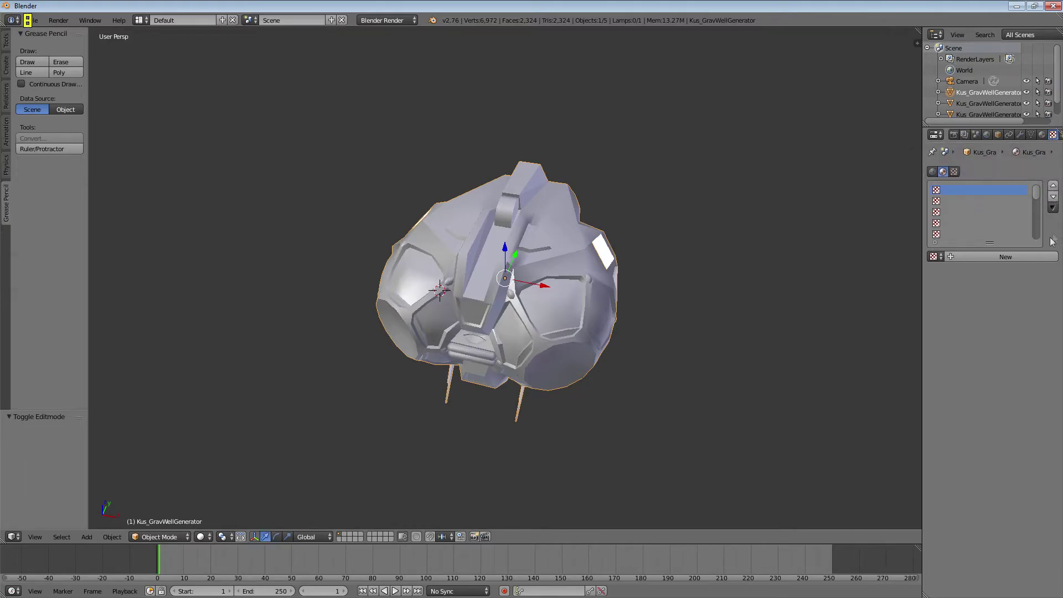
{"action": "left_click", "coordinate": [1005, 257]}
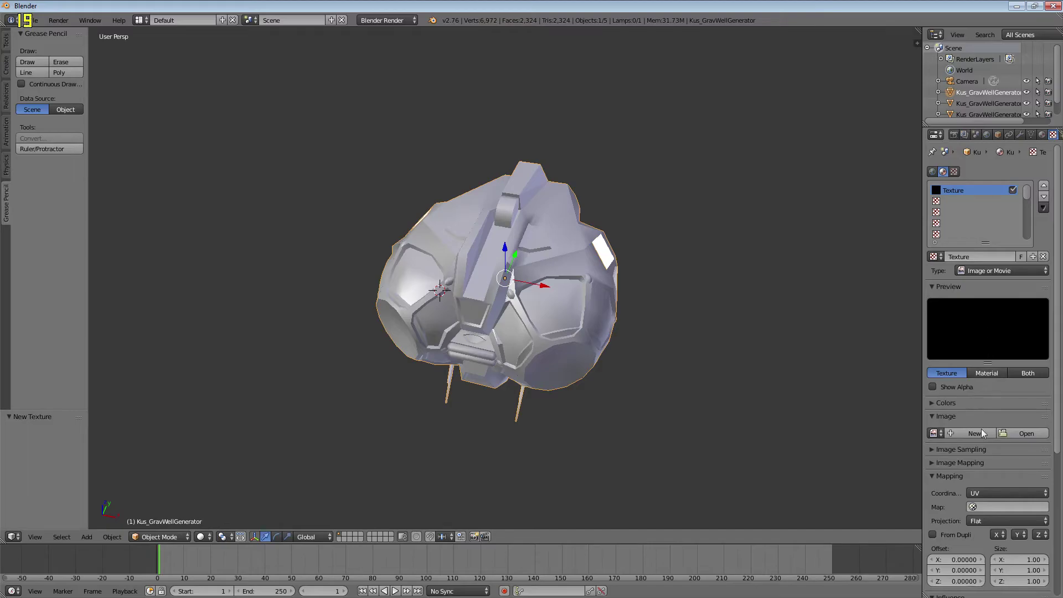
{"action": "left_click", "coordinate": [935, 257]}
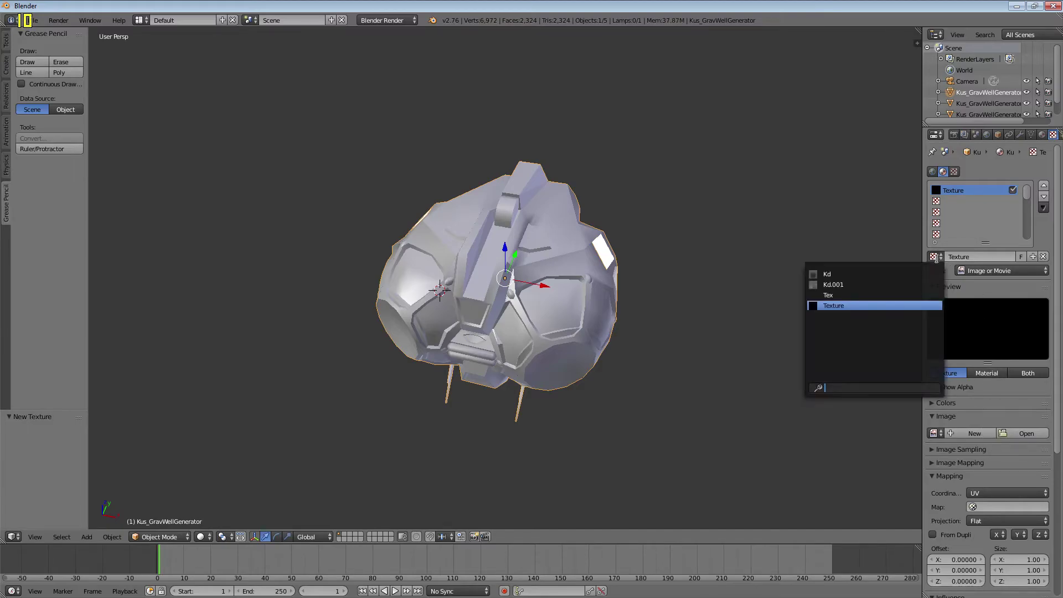
{"action": "left_click", "coordinate": [1032, 256]}
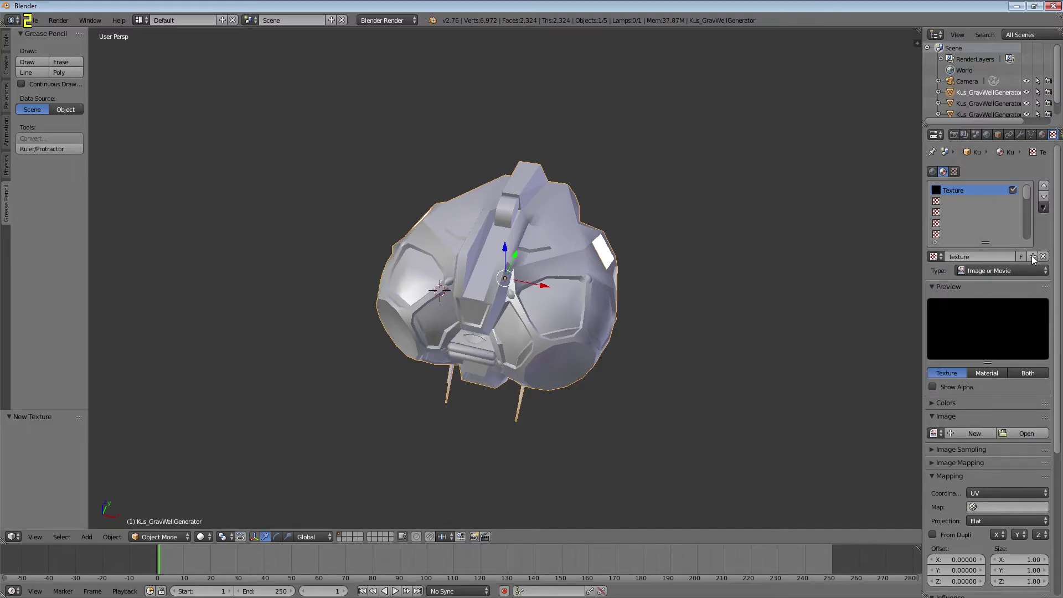
{"action": "left_click", "coordinate": [1033, 257]}
{"action": "left_click", "coordinate": [1044, 258]}
{"action": "left_click", "coordinate": [964, 261]}
{"action": "left_click", "coordinate": [977, 271]}
{"action": "left_click", "coordinate": [977, 271]}
{"action": "left_click", "coordinate": [936, 433]}
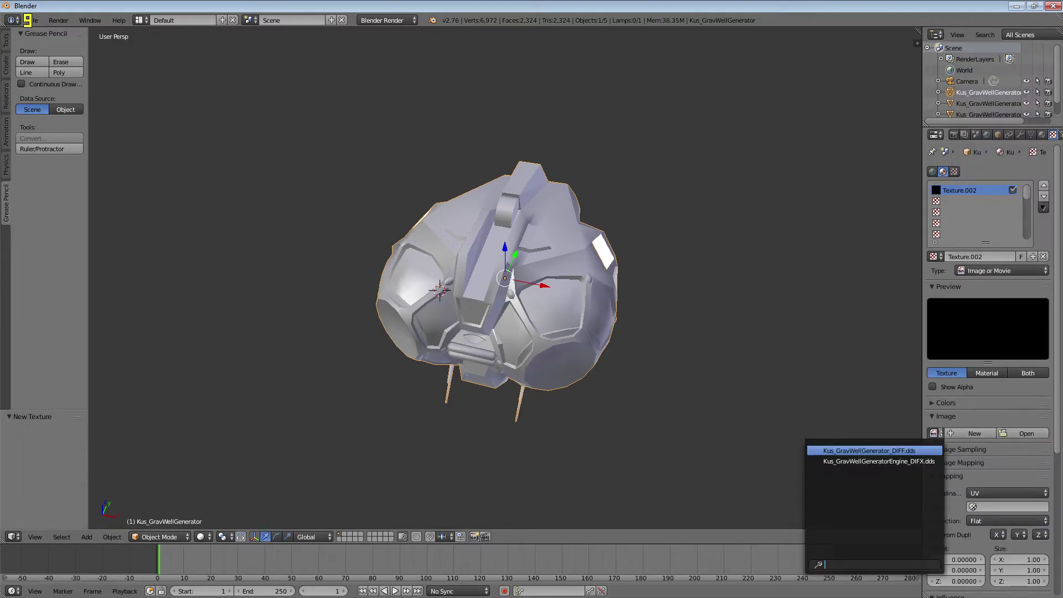
{"action": "left_click", "coordinate": [904, 449]}
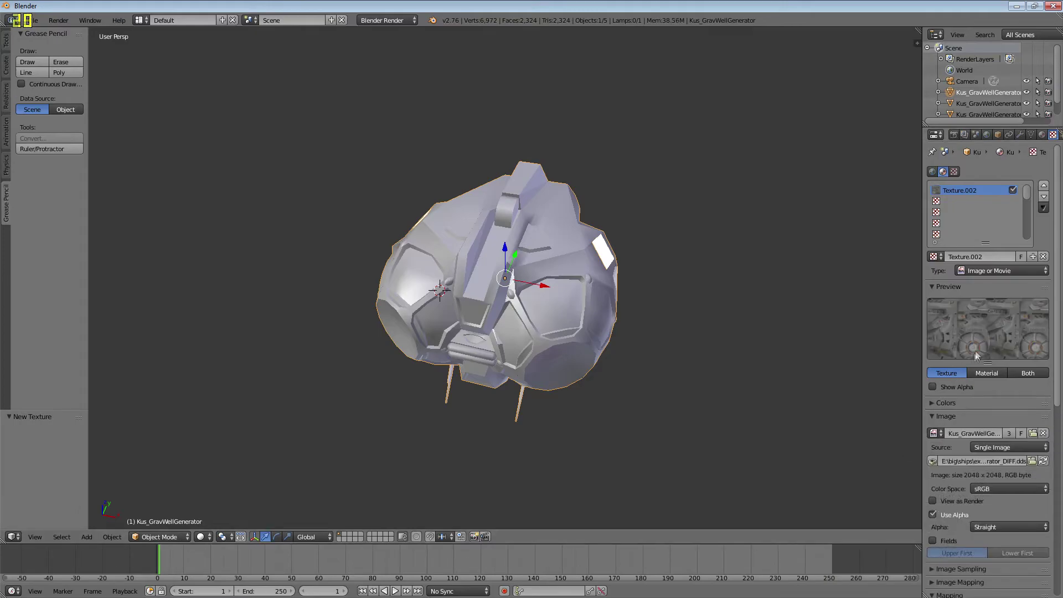
Check the newly assigned diffuse image on the hull in Texture viewport shading
{"action": "left_click", "coordinate": [202, 537]}
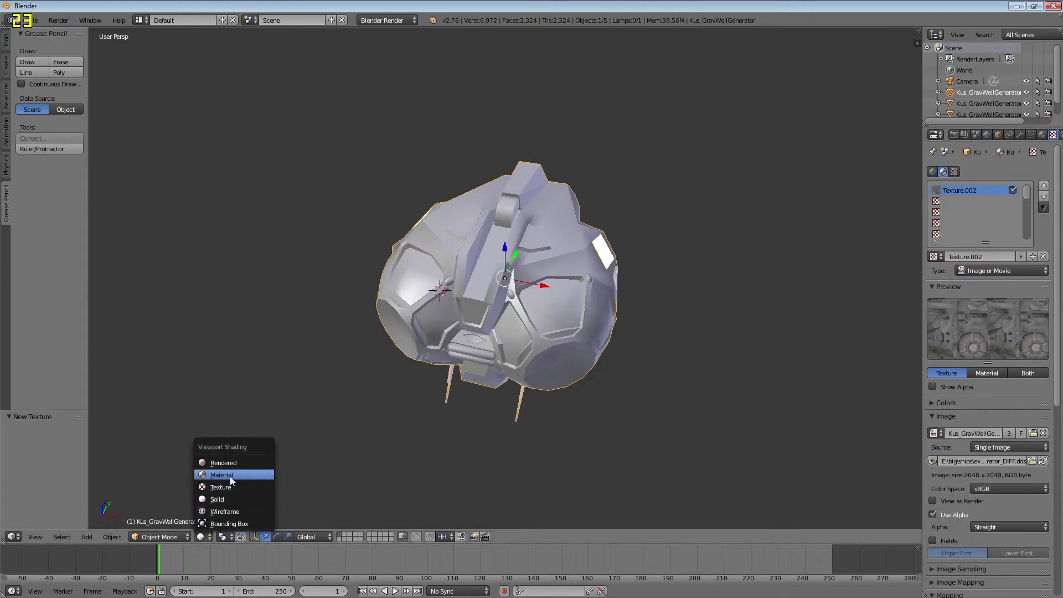
{"action": "left_click", "coordinate": [233, 489]}
{"action": "left_click", "coordinate": [198, 539]}
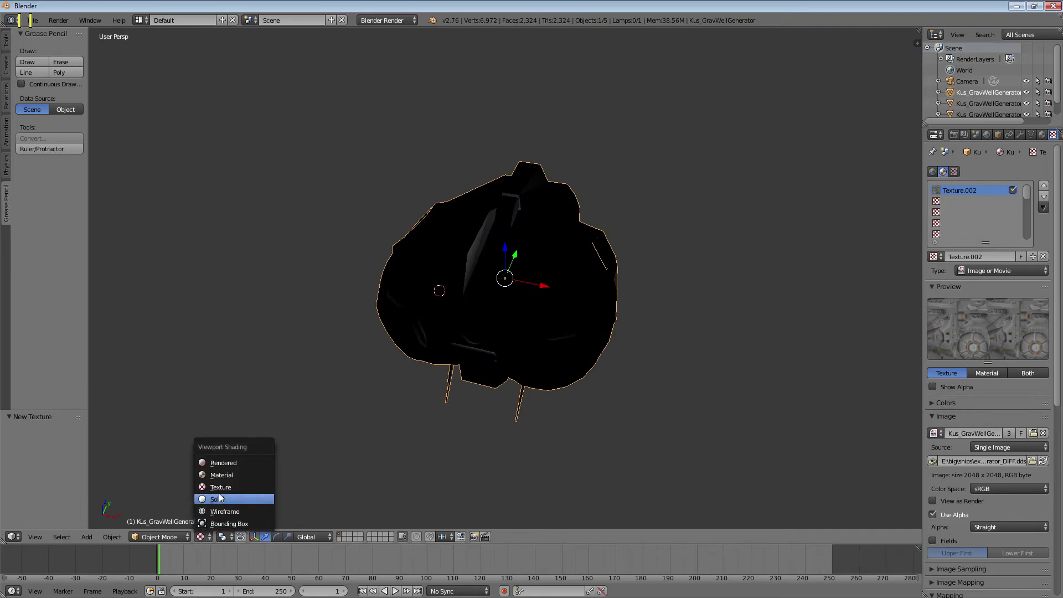